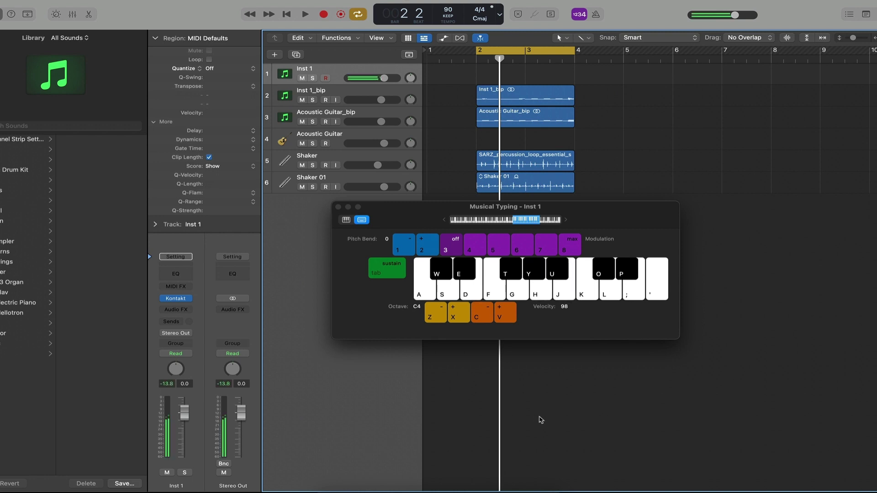
Record a short four-note MIDI melody on the Inst 1 track across bars 2 and 3 using Musical Typing.
key(space)
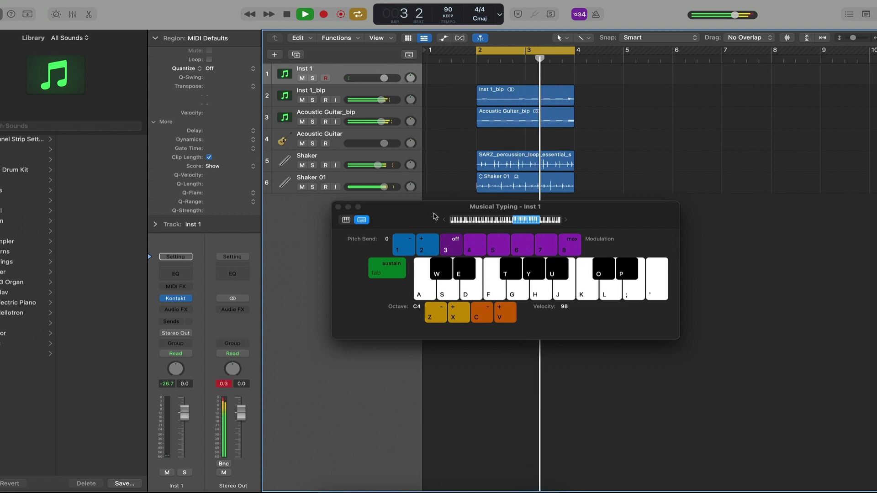
drag(413, 214, 503, 319)
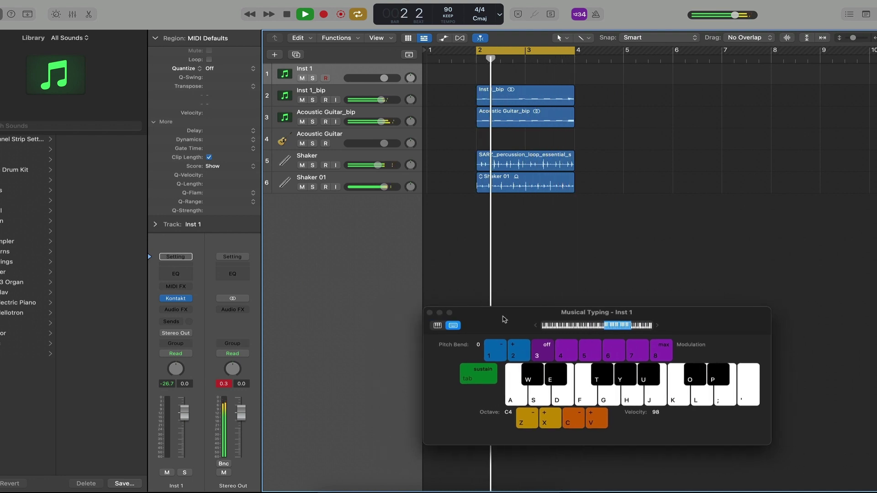
key(r)
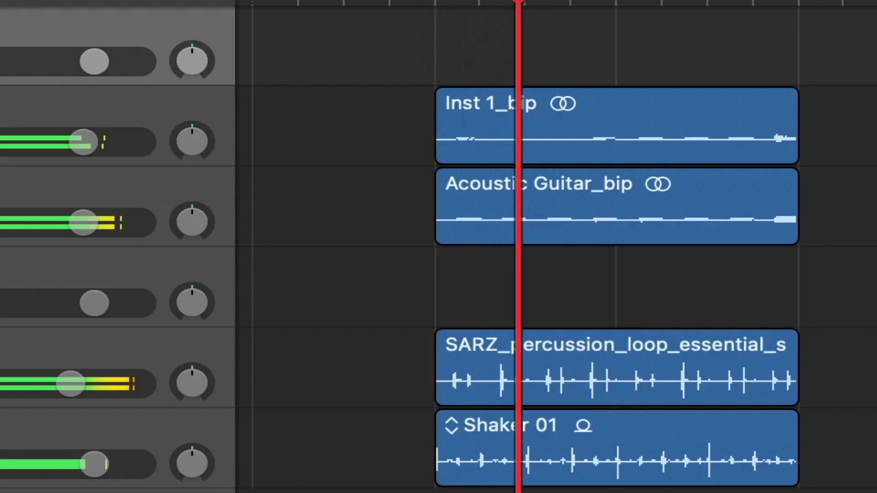
key(h)
key(g)
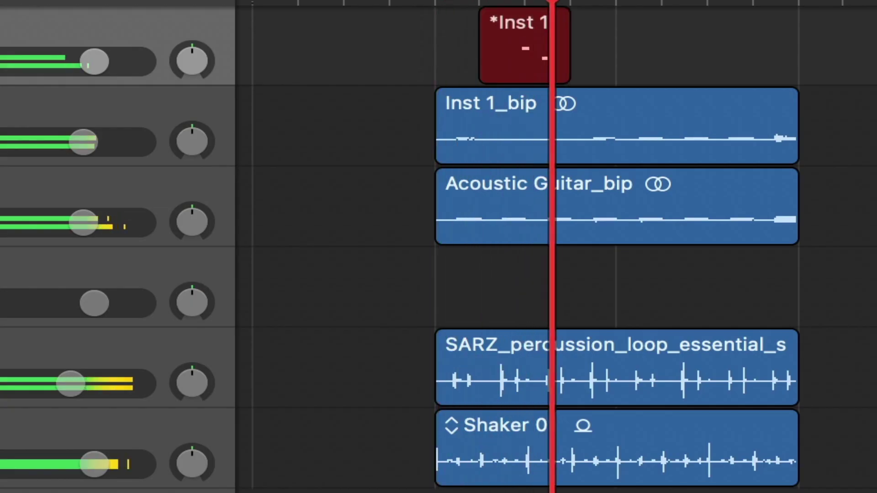
key(s)
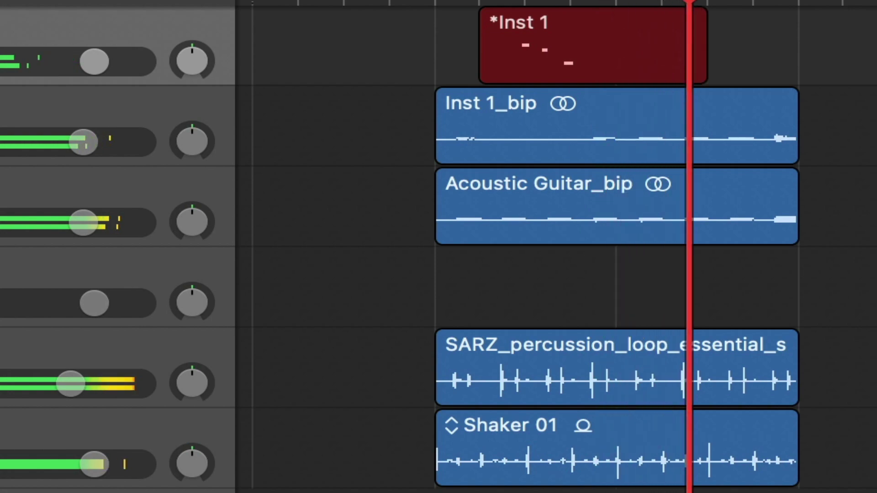
key(g)
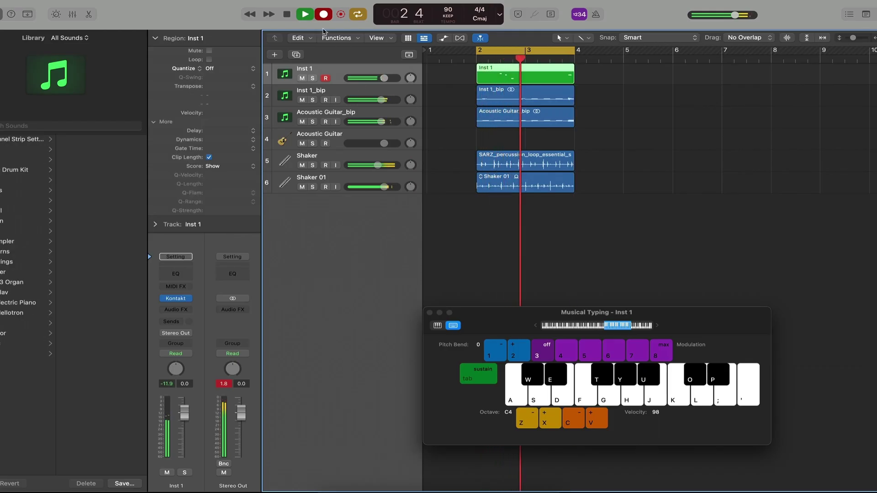
click(304, 14)
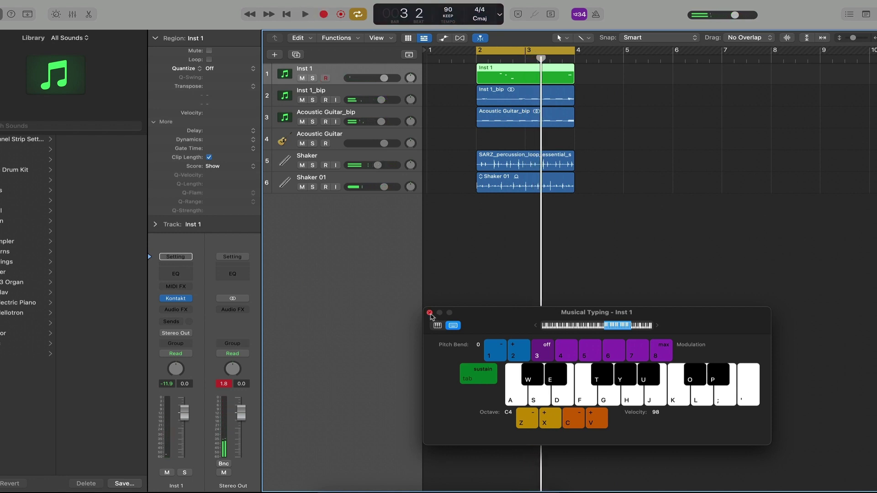
Close Musical Typing and shift all notes of the Inst 1 region one sixteenth note earlier in the Piano Roll.
click(429, 313)
key(e)
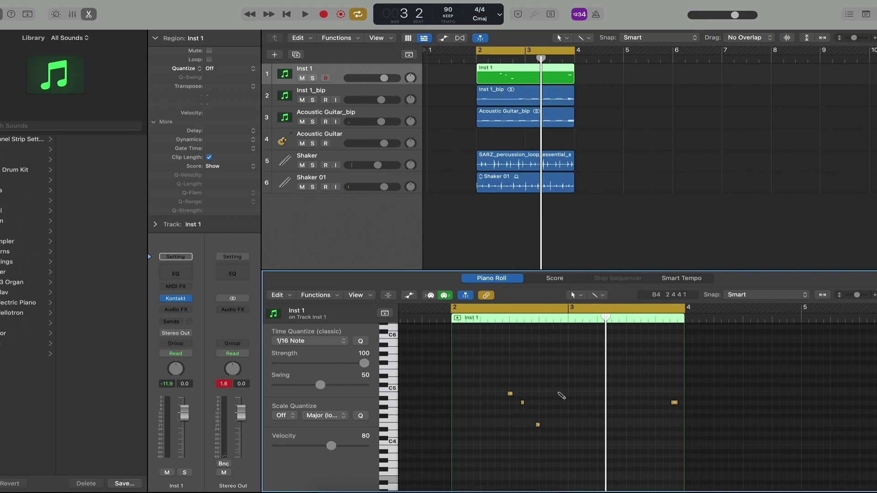
key(super+a)
key(Return)
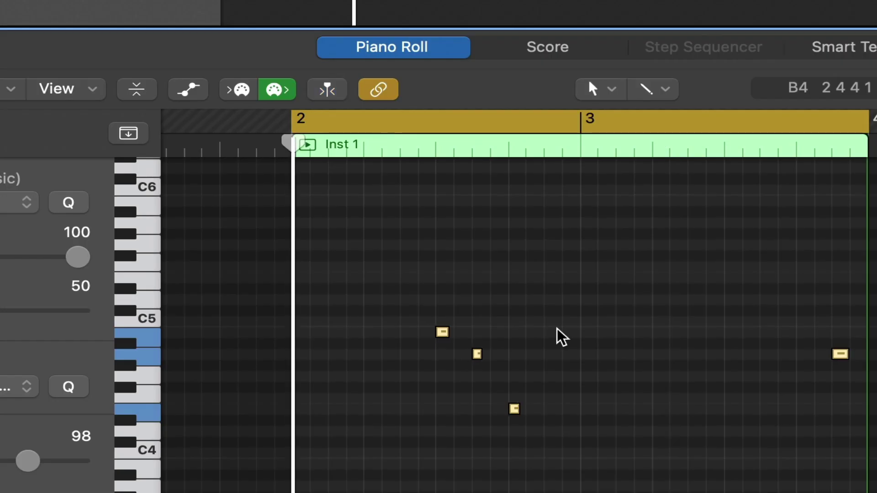
key(space)
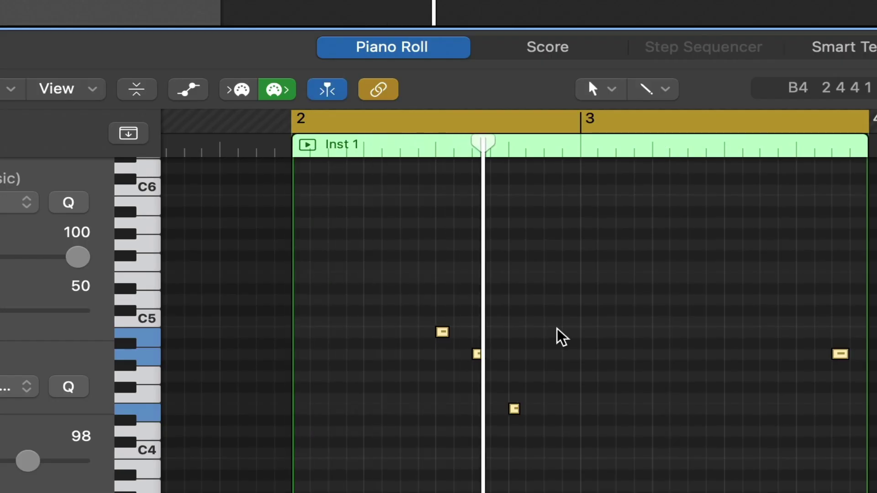
click(439, 331)
drag(442, 338, 425, 336)
click(515, 300)
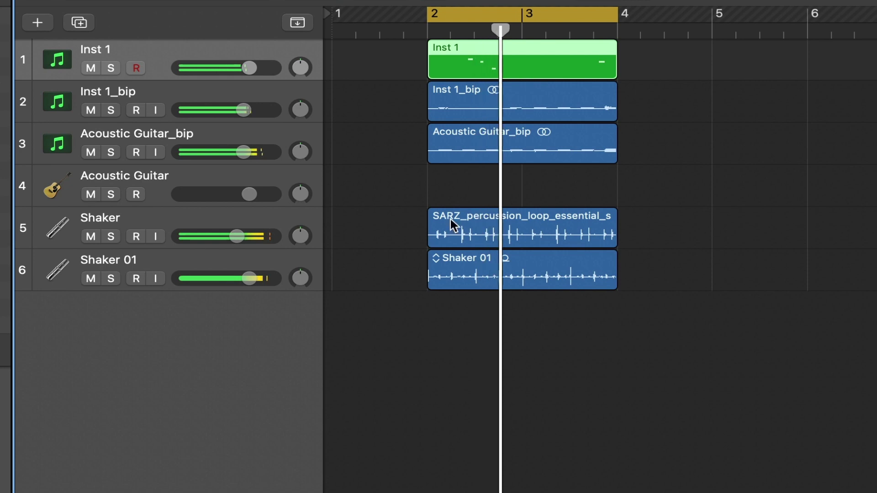
Bounce the Inst 1 region in place to a new track, with the source muted and the audio tail included in the file.
right_click(487, 68)
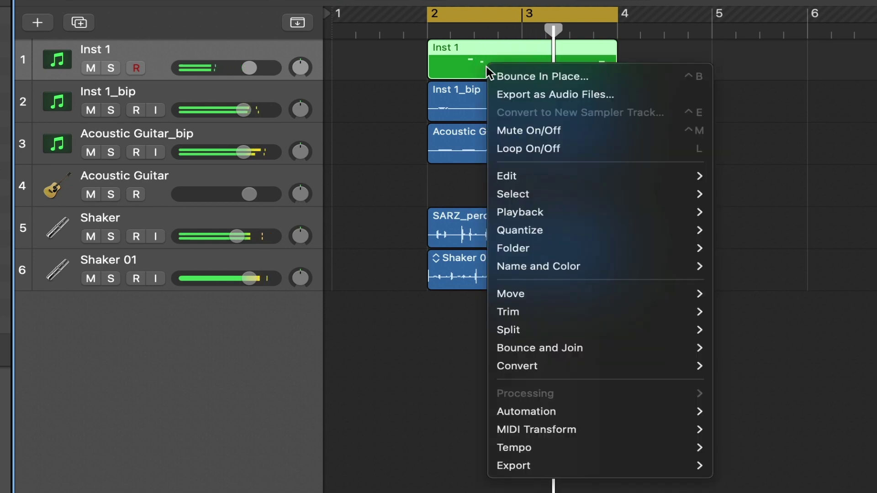
click(511, 74)
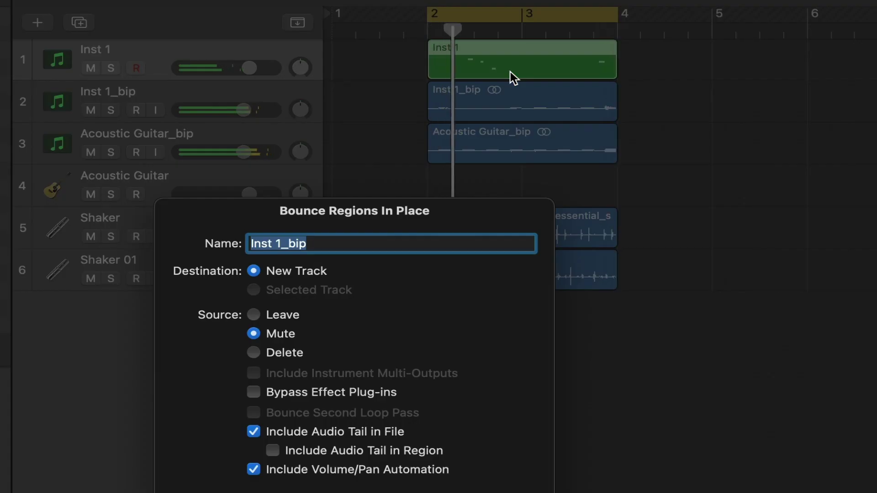
key(Return)
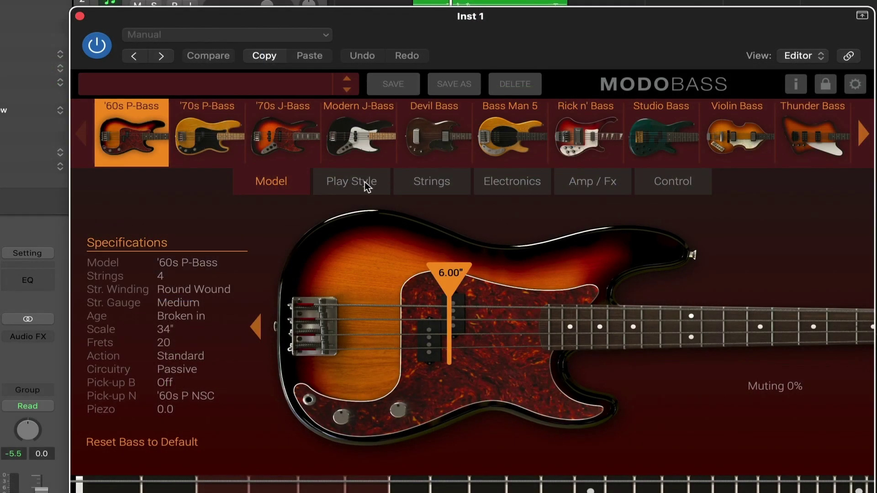
Set the MODO BASS instrument on Inst 1 to 5 strings.
click(361, 183)
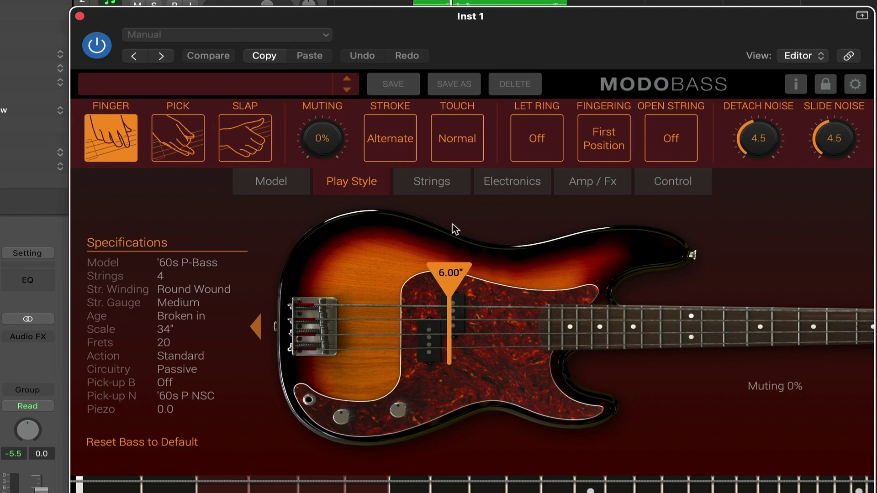
click(426, 183)
click(136, 142)
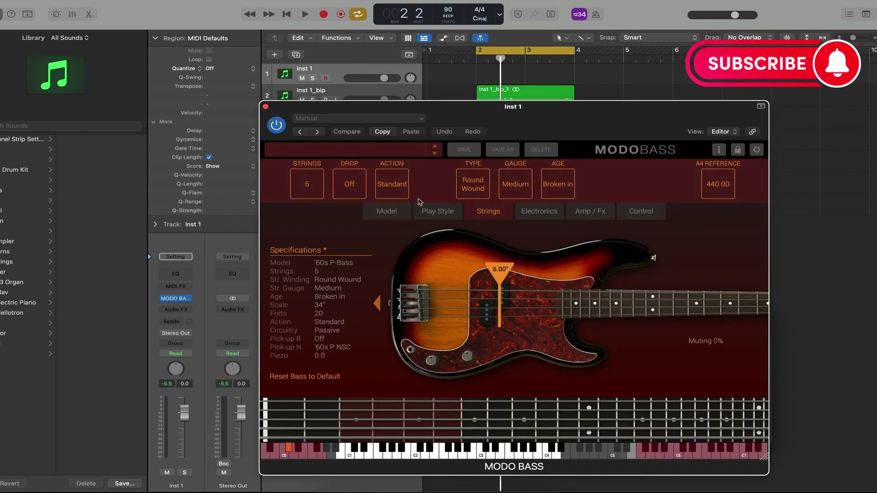
Change the bass model to '70s P-Bass, check its string settings and close the plug-in window.
click(386, 214)
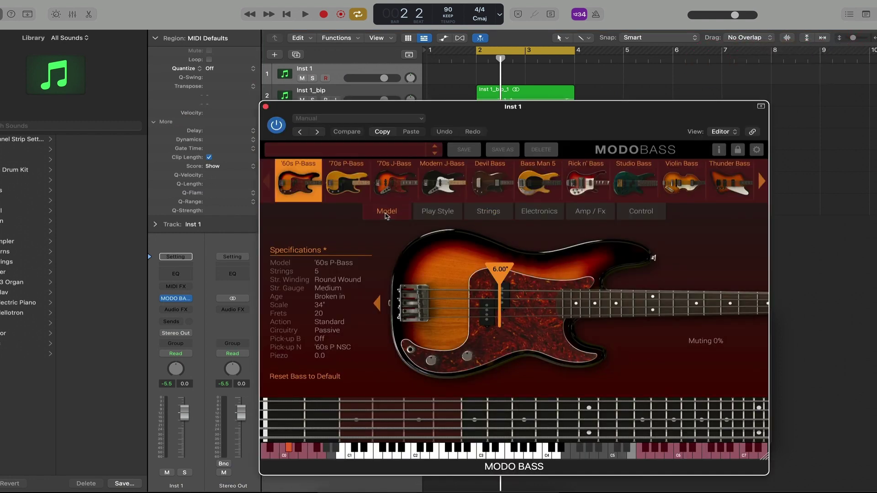
click(354, 185)
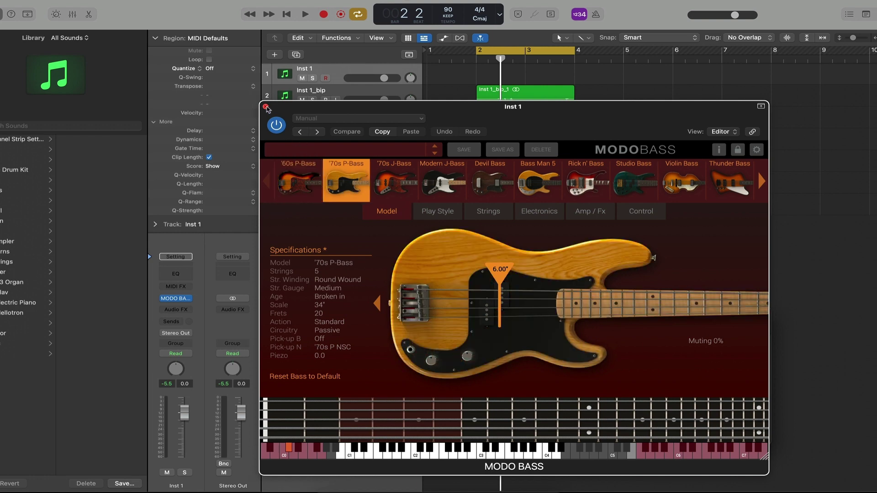
click(266, 107)
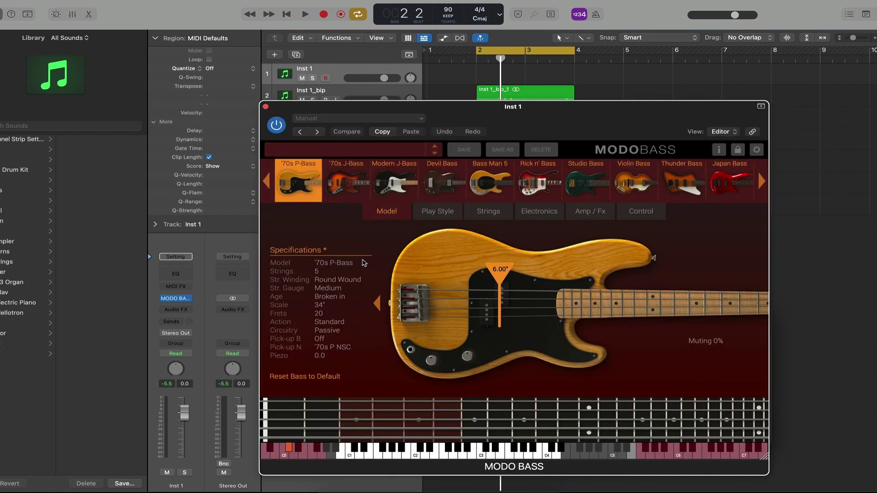
click(486, 212)
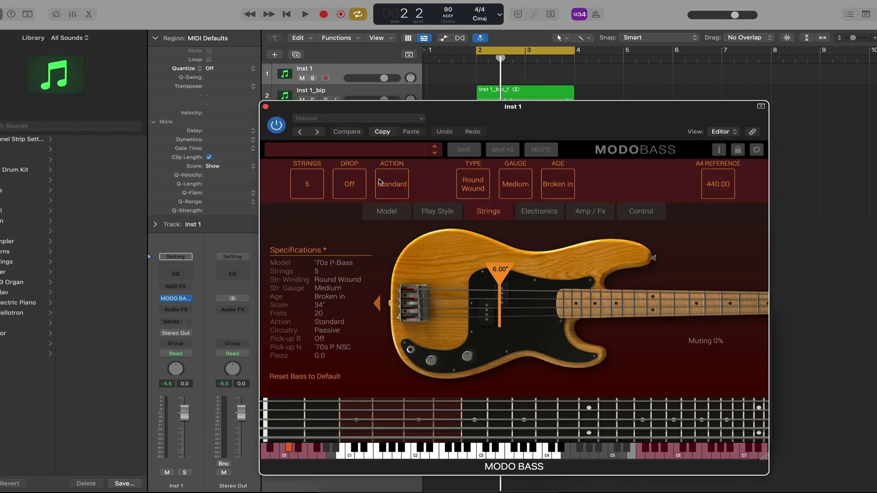
click(265, 108)
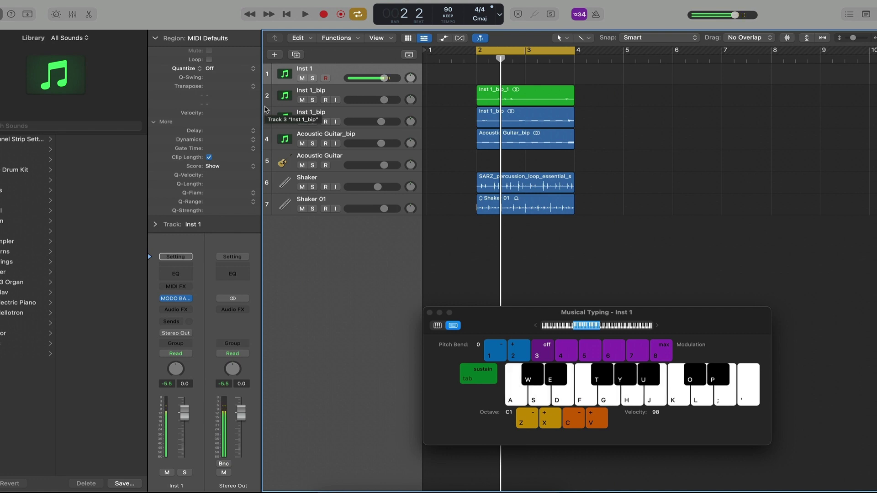
Record an eight-note bass line on the Inst 1 track across bars 2 and 3, with Musical Typing at octave C1.
key(Return)
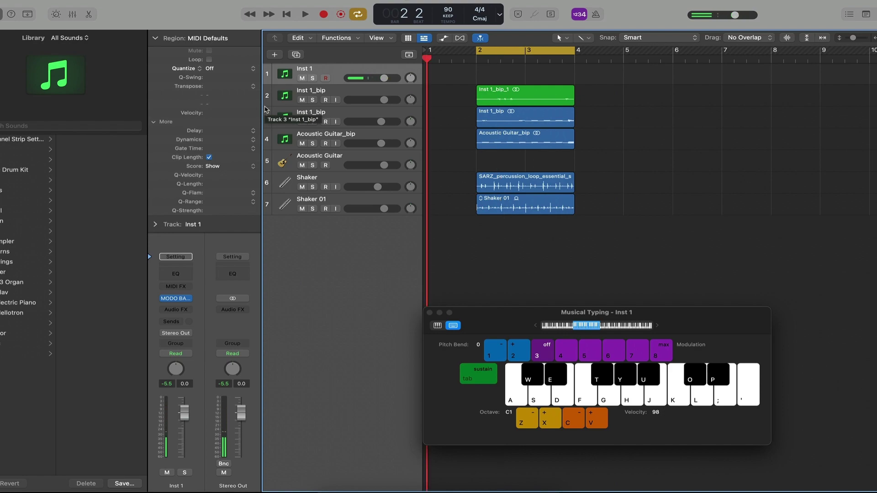
key(space)
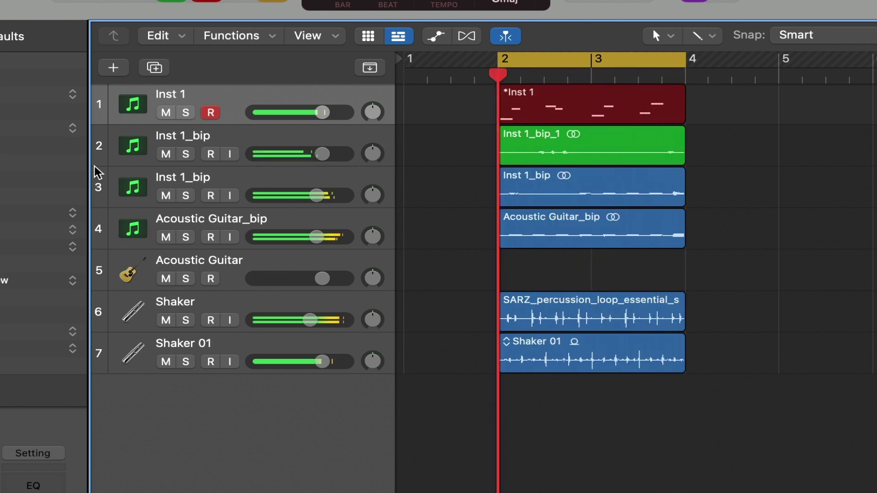
click(192, 2)
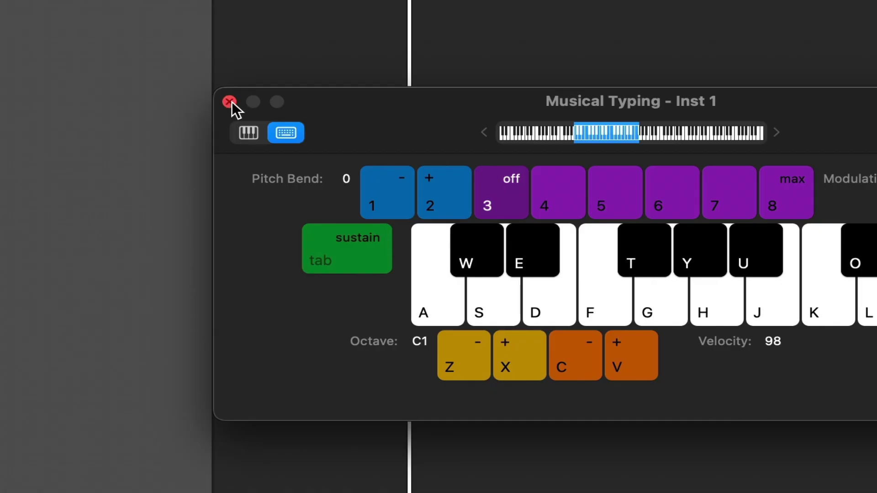
Close Musical Typing and quantize all notes of the recorded bass line to 1/16 notes in the Piano Roll.
click(231, 102)
key(p)
key(super+a)
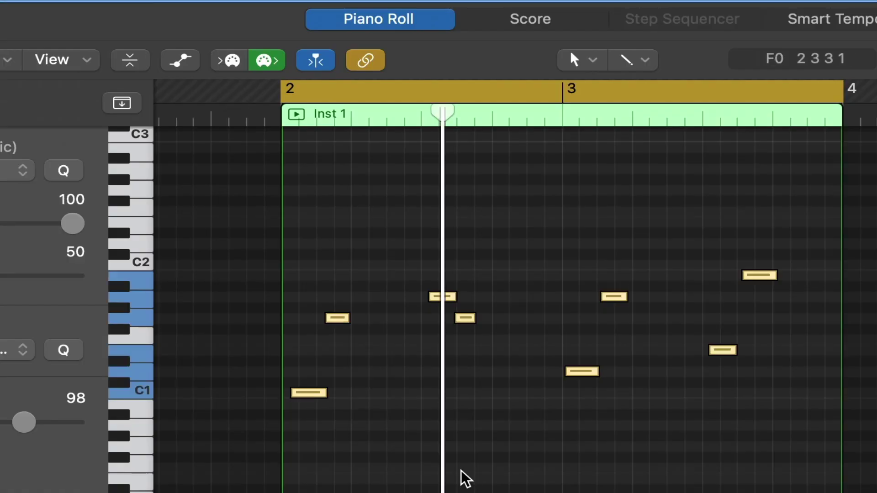
key(q)
click(13, 171)
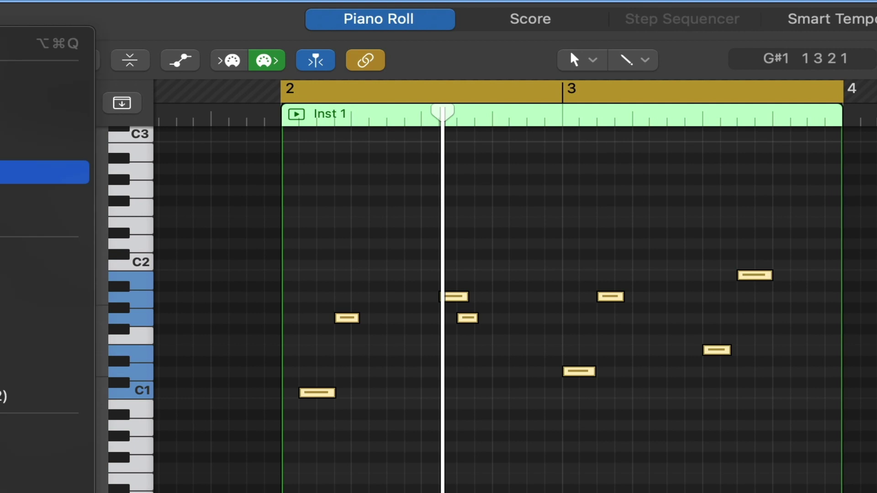
click(249, 304)
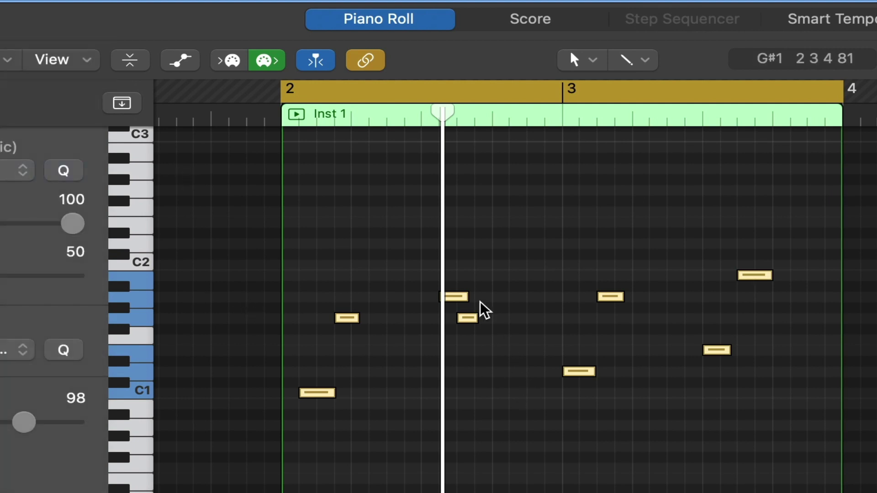
click(489, 310)
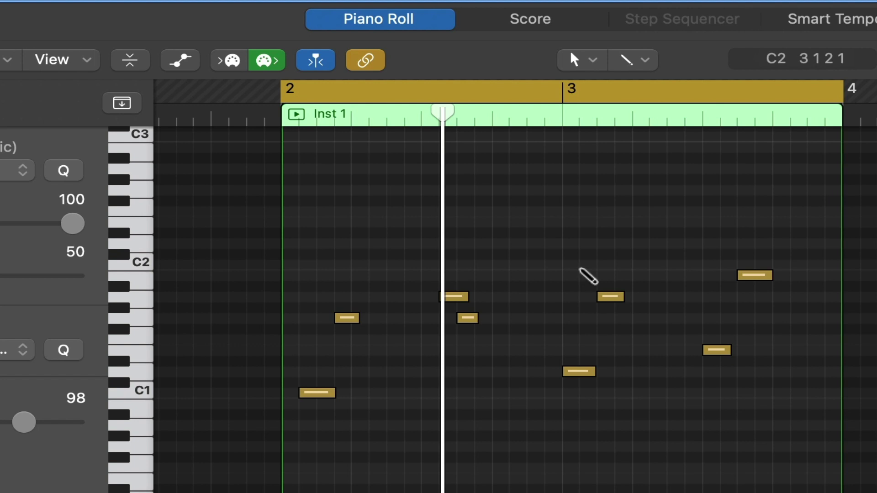
Shift all eight bass notes one sixteenth note earlier so the line starts at bar 2, and play the loop.
key(super+a)
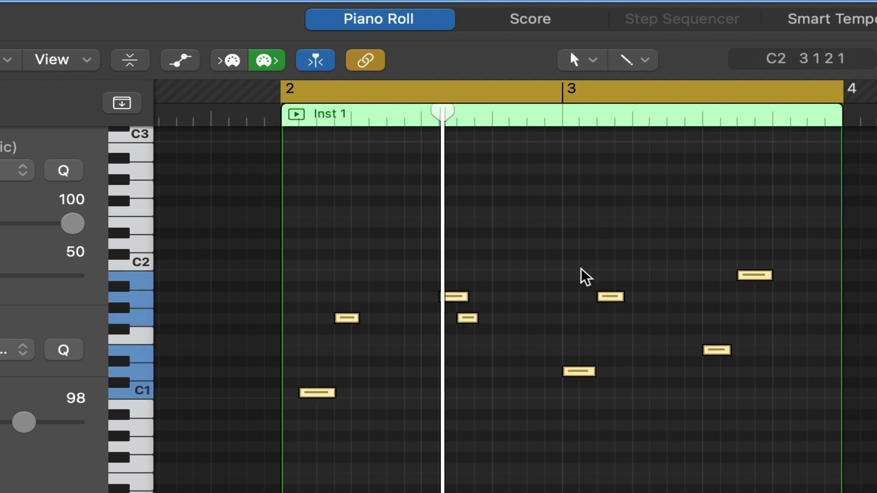
key(space)
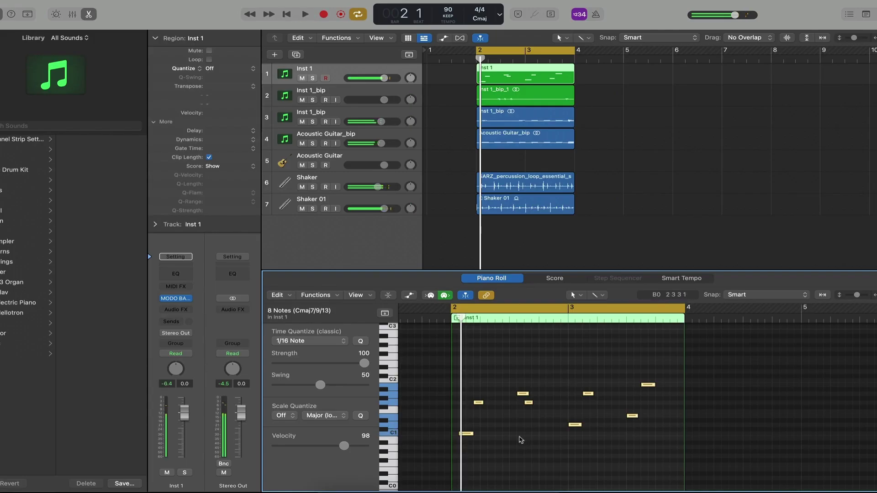
drag(465, 436, 459, 436)
key(space)
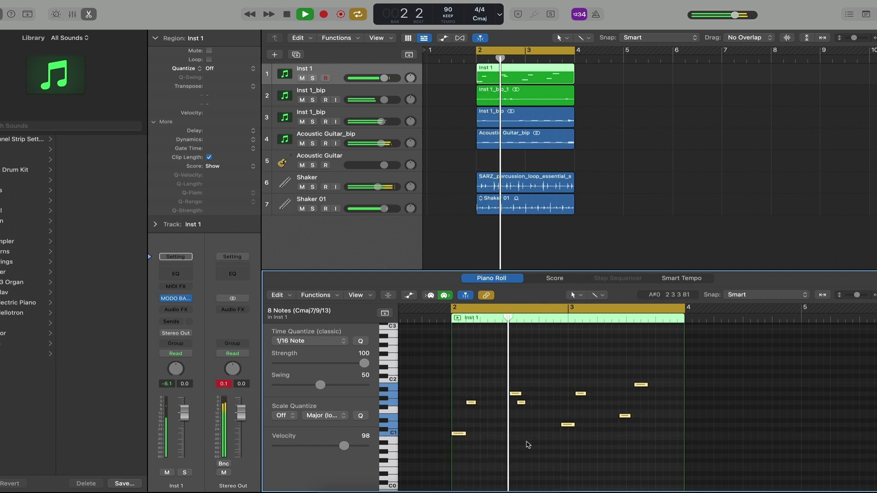
key(space)
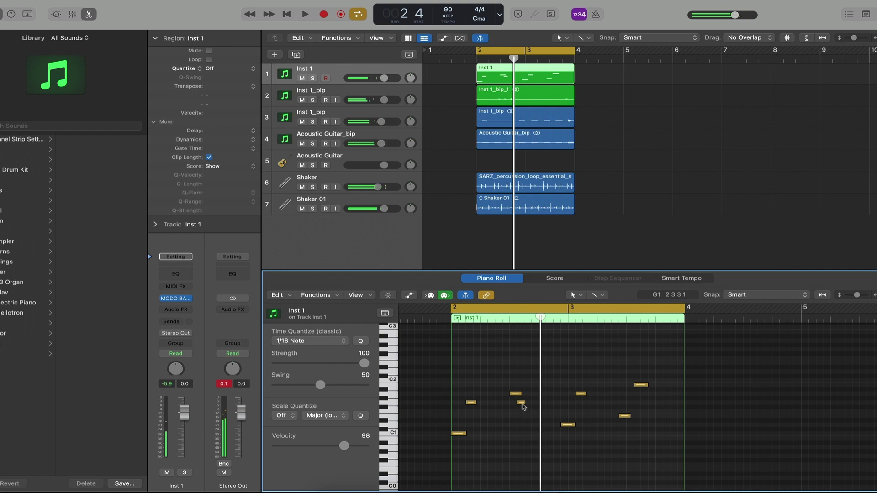
Move the fourth bass note (G1) and the last four bass notes one sixteenth note later, and play the loop.
drag(522, 406, 529, 406)
key(space)
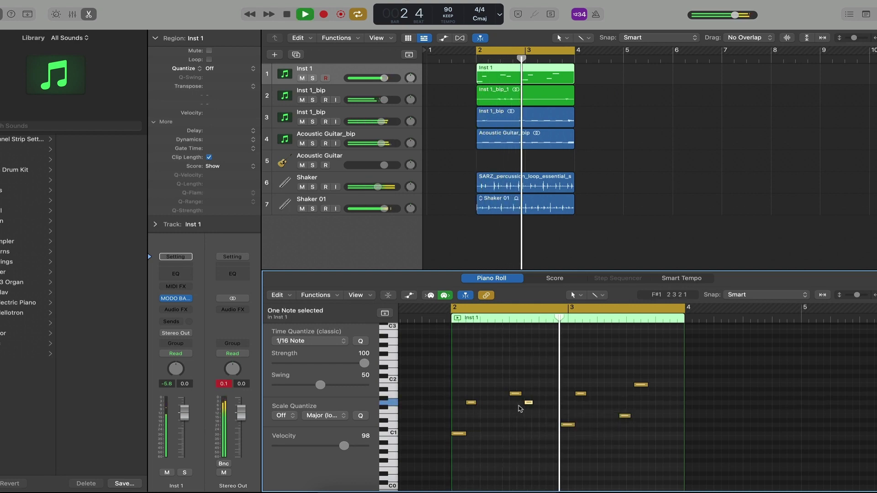
drag(564, 453, 648, 387)
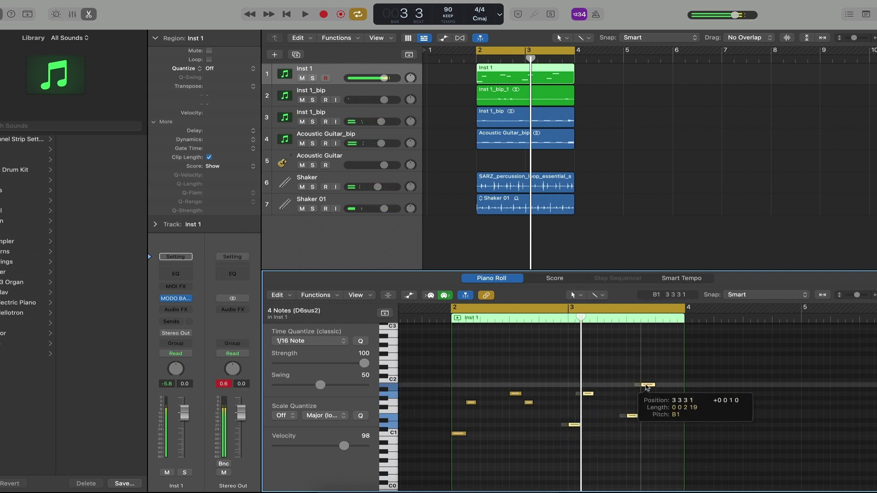
click(630, 369)
key(space)
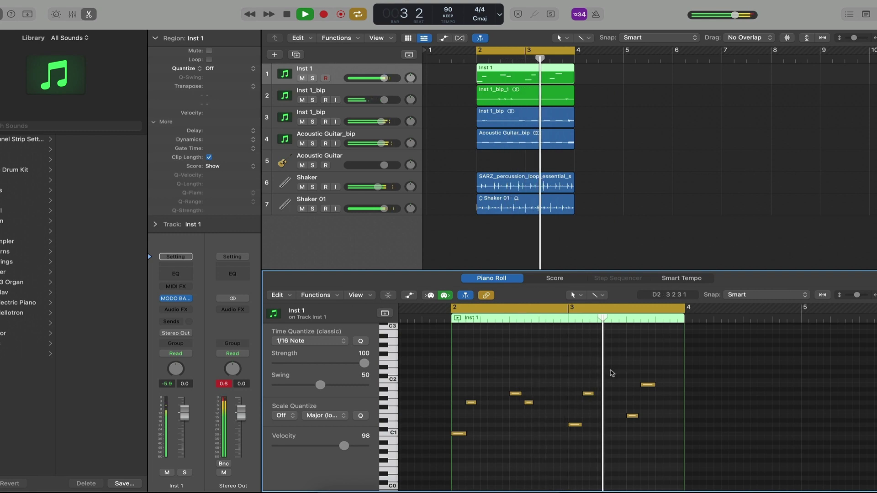
Raise the velocity of all eight bass notes to about 100 in the Piano Roll.
key(super+a)
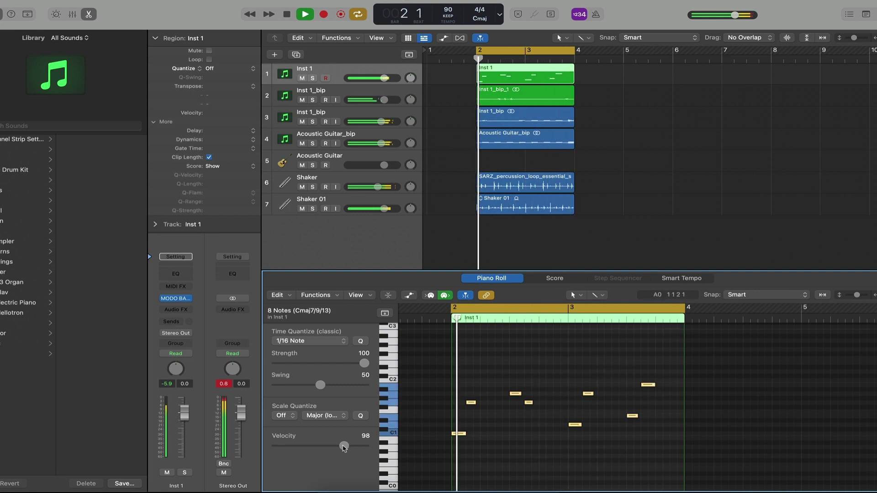
drag(344, 447, 347, 449)
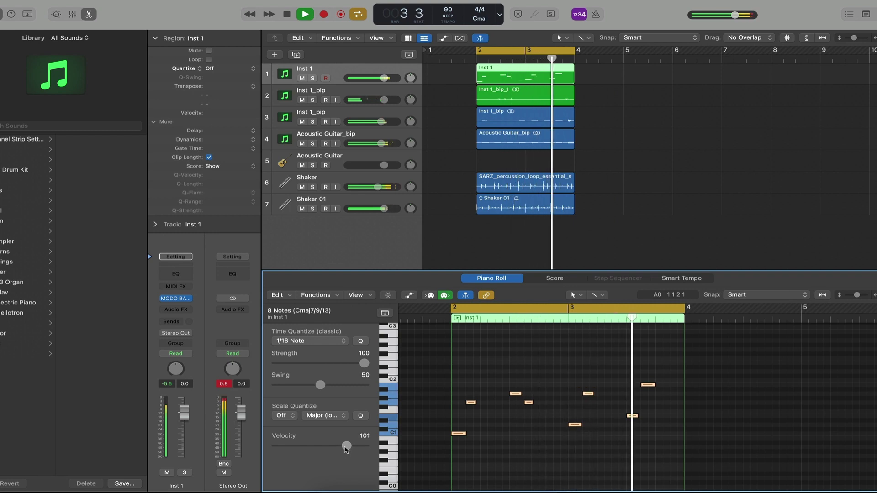
click(537, 378)
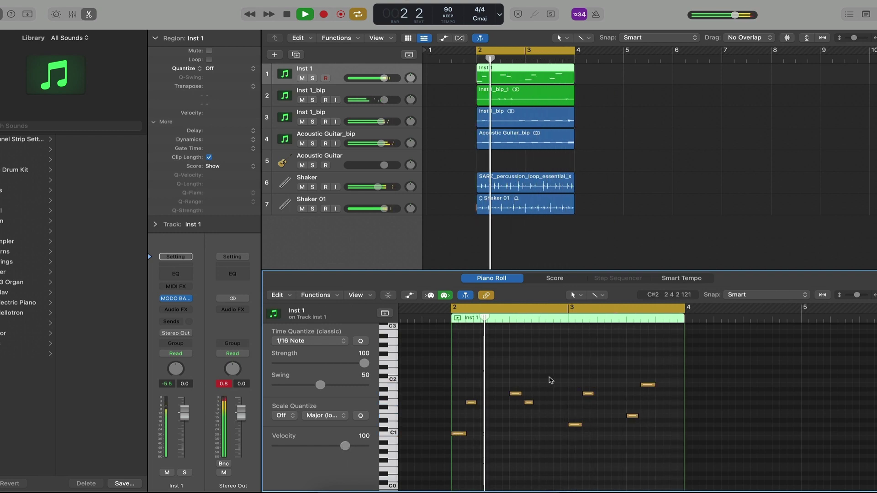
Lower the fourth bass note to C1 and play the loop to check the bass line.
key(space)
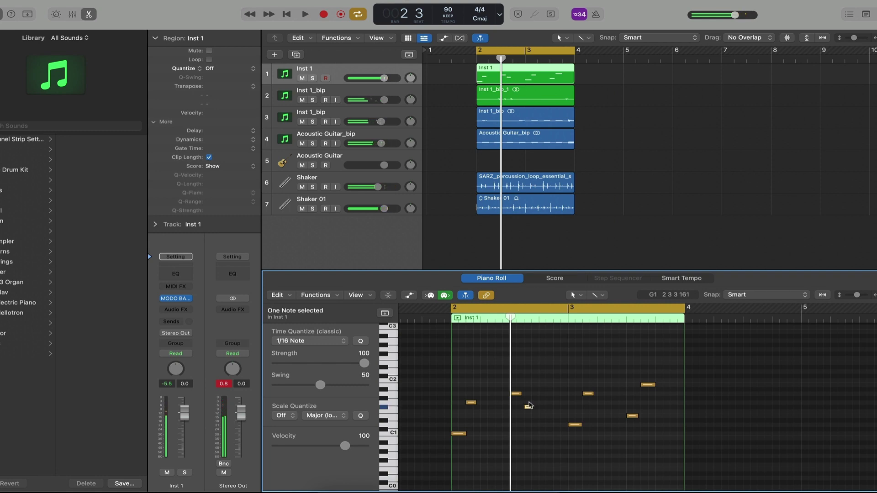
key(space)
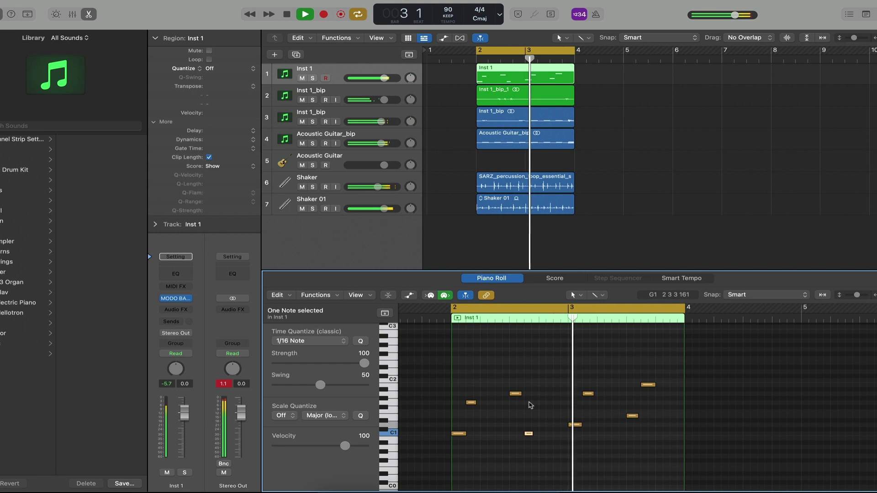
key(space)
key(space)
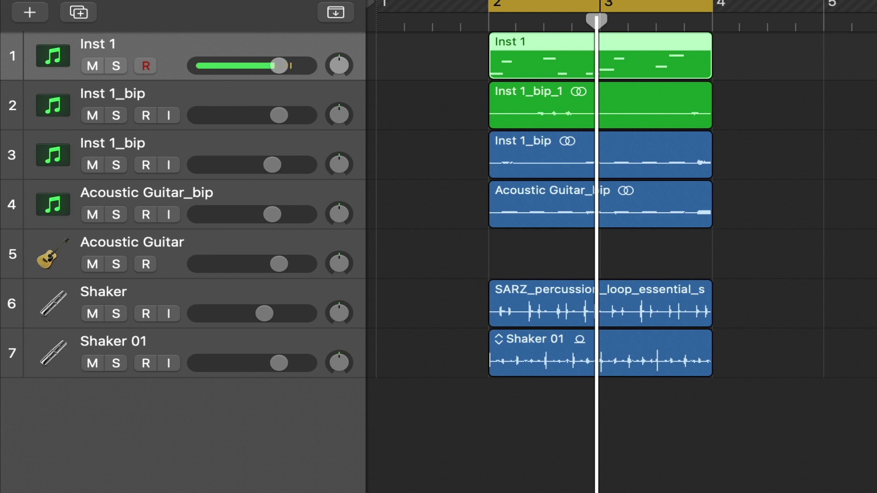
key(space)
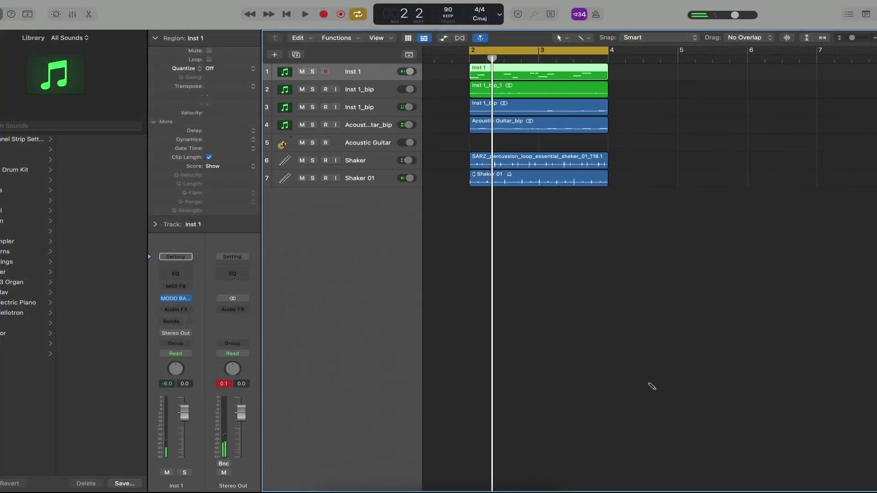
Repeat all six regions once into bars 4 and 5, extend the cycle range to bar 6, and play it.
key(super+a)
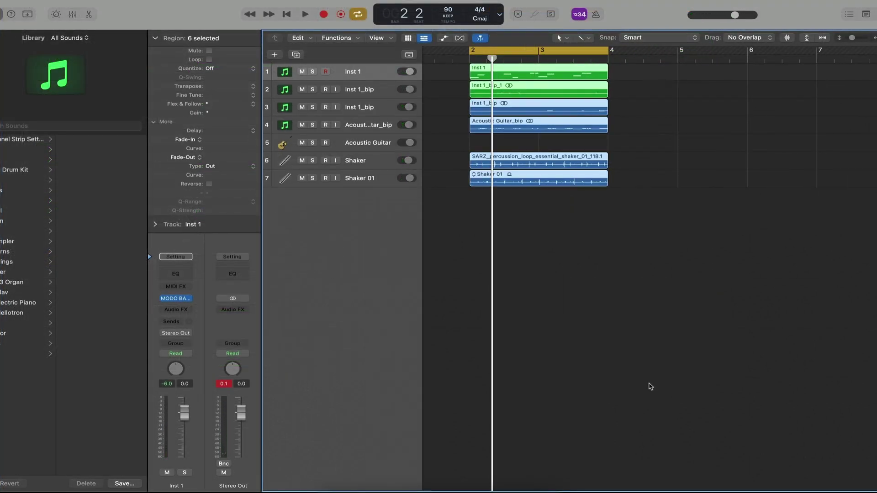
key(super+r)
key(super+a)
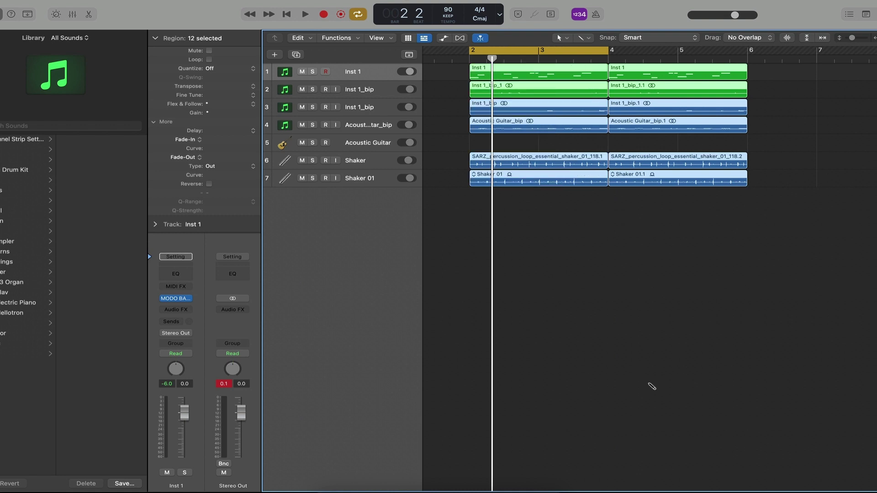
key(space)
click(668, 303)
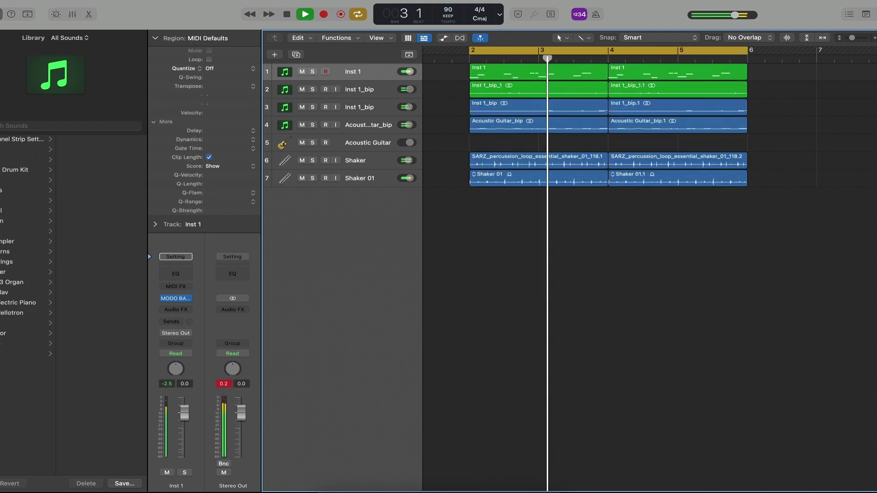
Load Kick (2).wav from the kit test folder into a new Quick Sampler track and close the sampler window.
key(o)
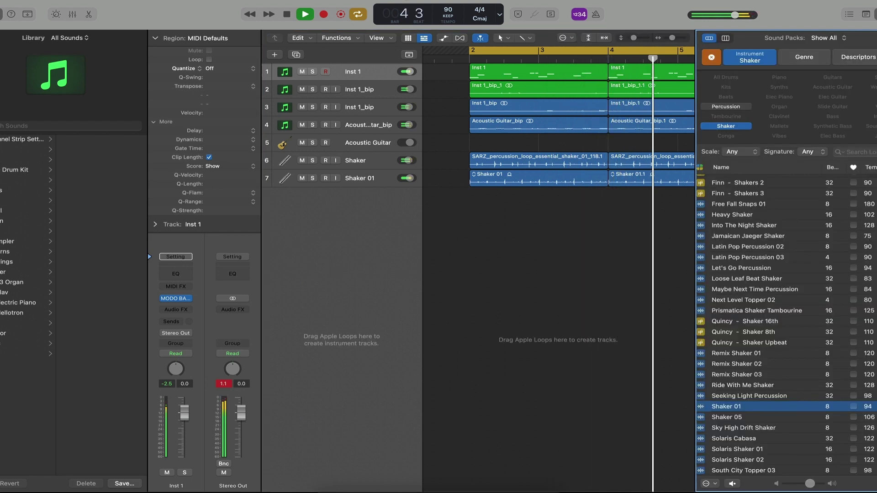
key(o)
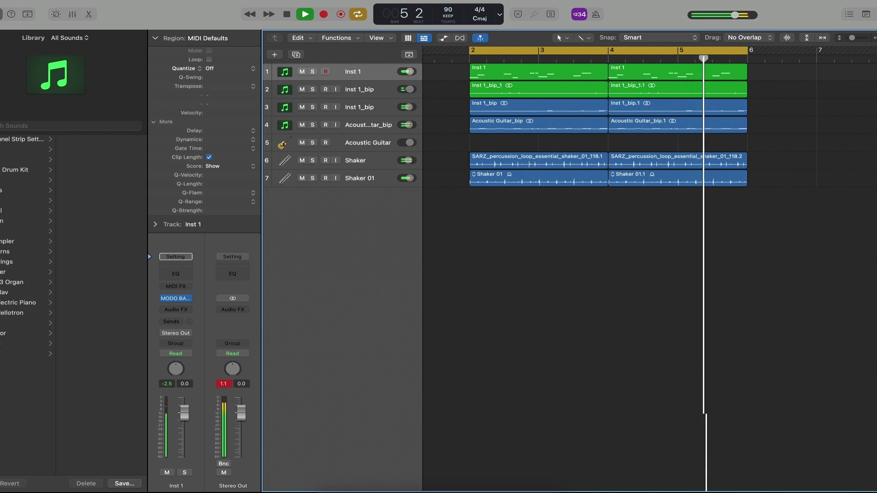
key(f)
key(space)
click(739, 158)
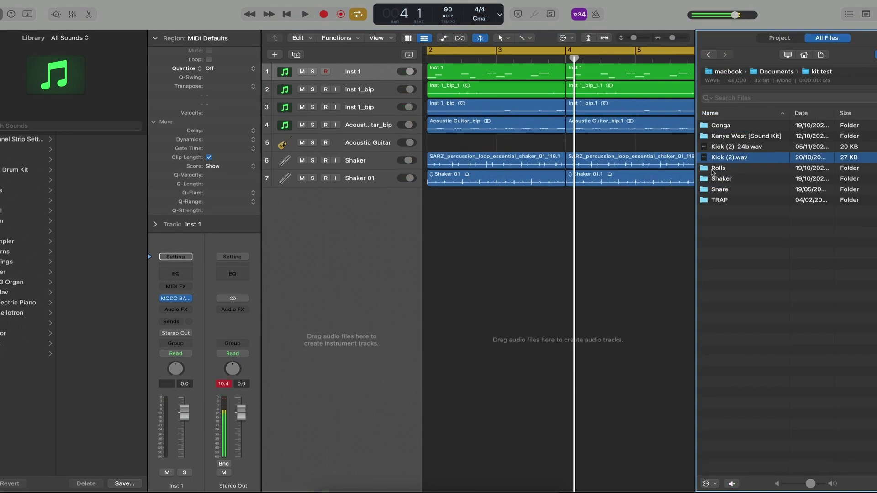
drag(713, 172, 378, 216)
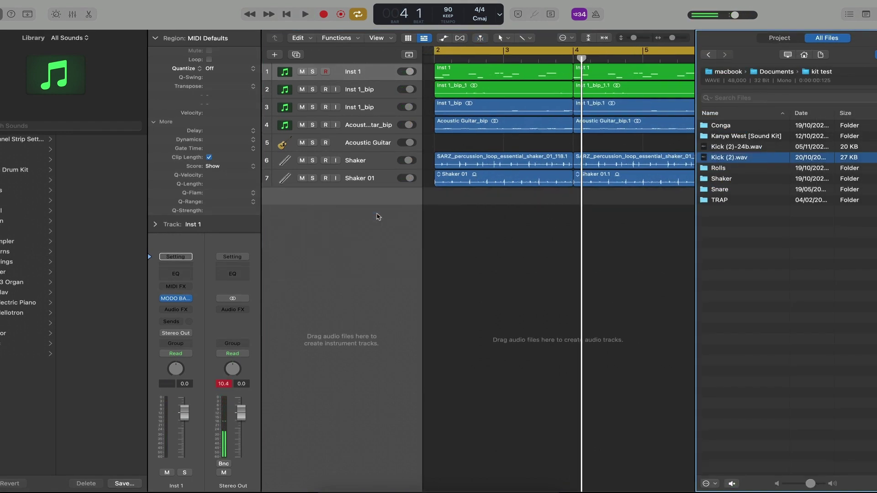
click(378, 216)
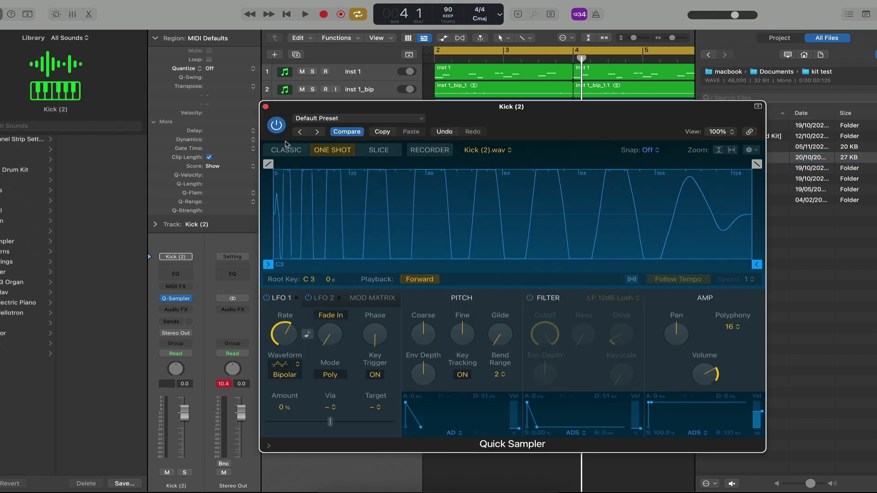
click(265, 107)
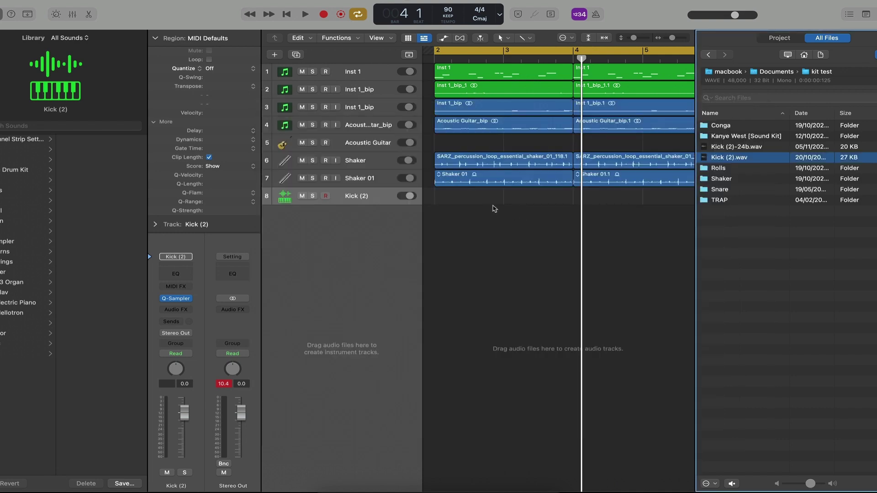
Record eight kick hits over bars 2 and 3 on the Kick (2) track with Musical Typing, and repeat the region into bars 4 and 5.
key(super+k)
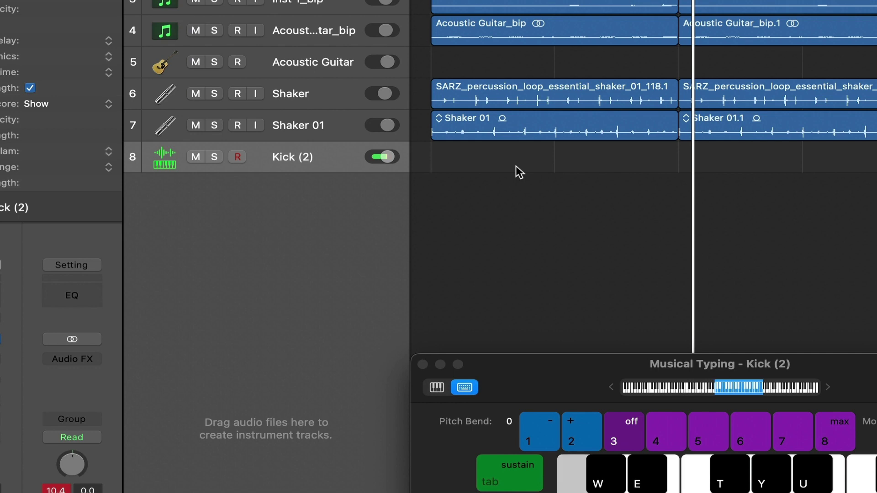
key(space)
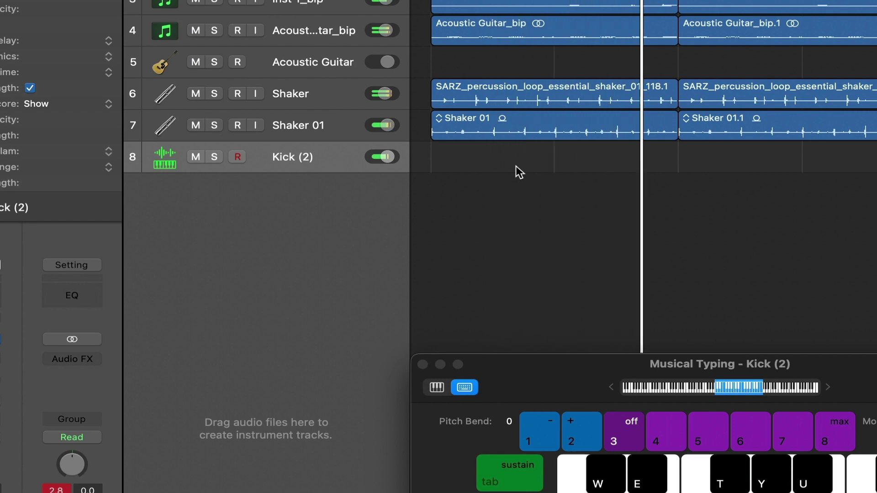
key(r)
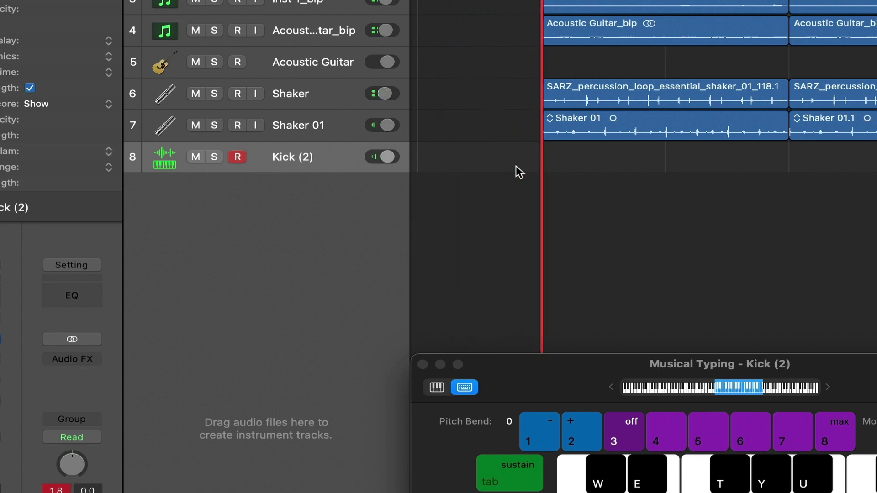
key(a)
key(a)
key(a)
key(a)
key(a)
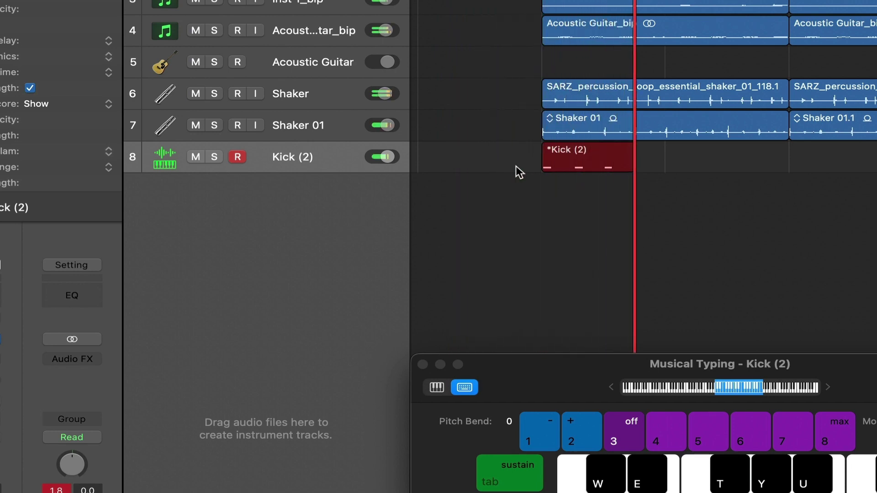
key(a)
key(a)
key(a)
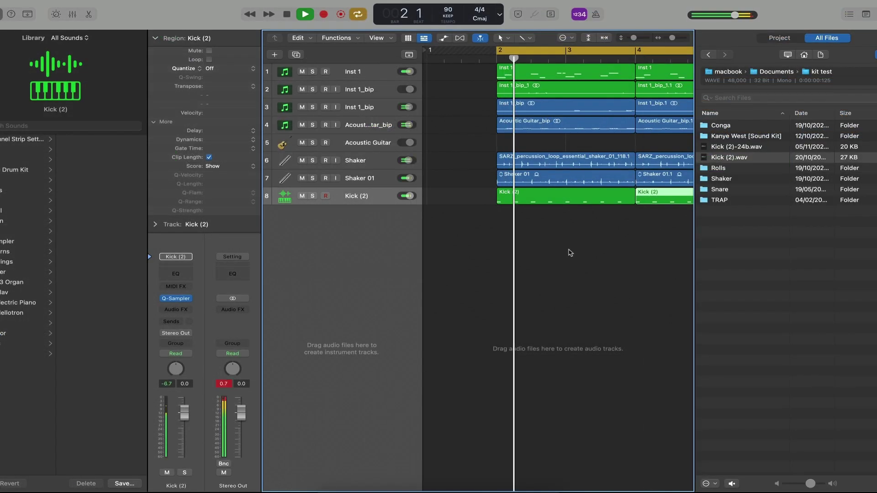
Close the file browser and set the volume of the Inst 1_bip track above Acoustic Guitar_bip to -2.0 dB.
click(583, 263)
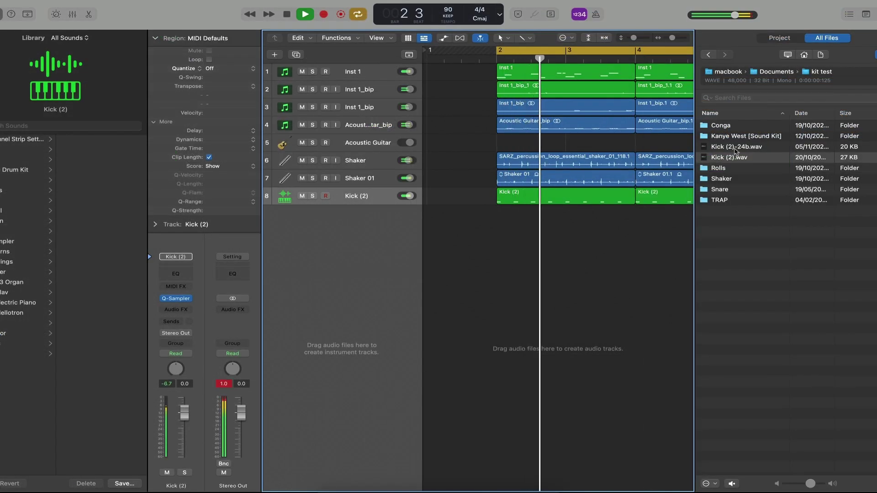
click(866, 13)
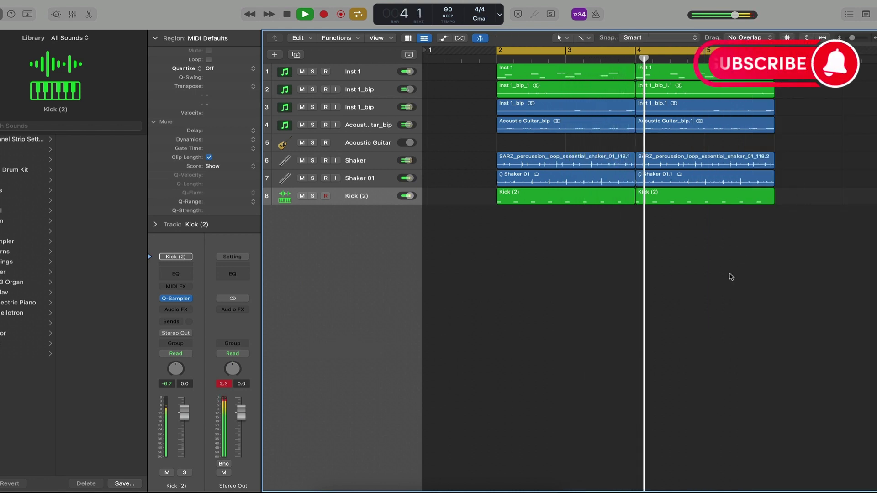
scroll(732, 277, down, 3)
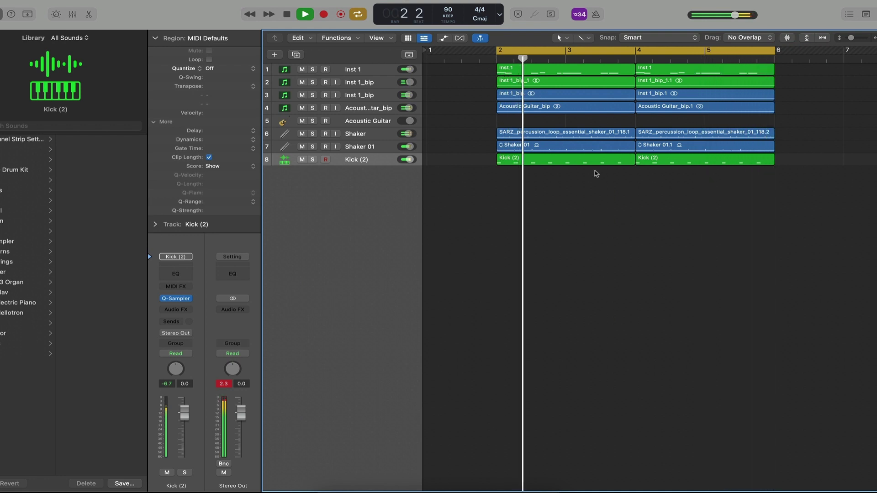
mouse_move(406, 108)
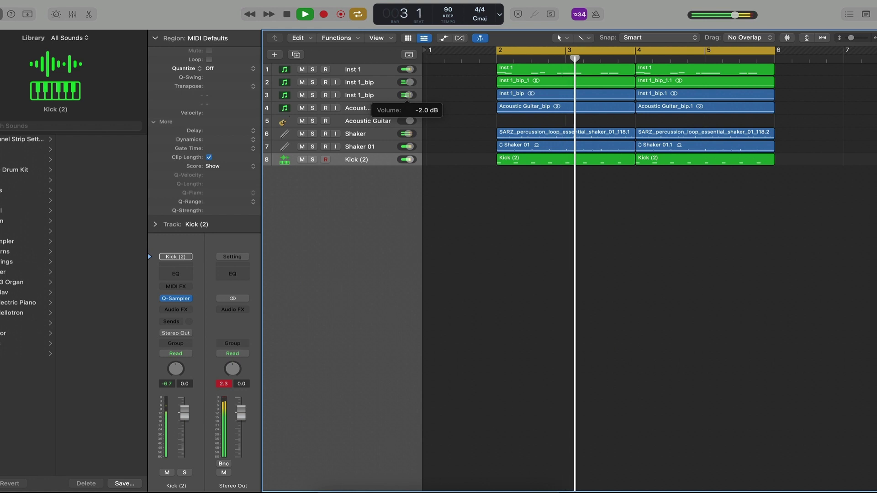
drag(408, 109, 409, 108)
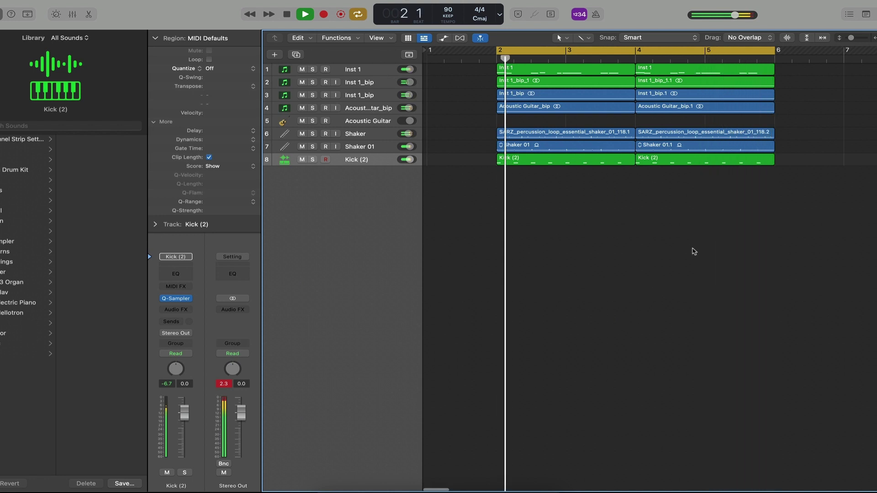
Repeat all regions through bar 17, and clear the Inst 1, Inst 1_bip_1, Shaker 01 and Kick (2) regions from bars 2 to 5.
scroll(693, 251, down, 2)
scroll(694, 251, down, 3)
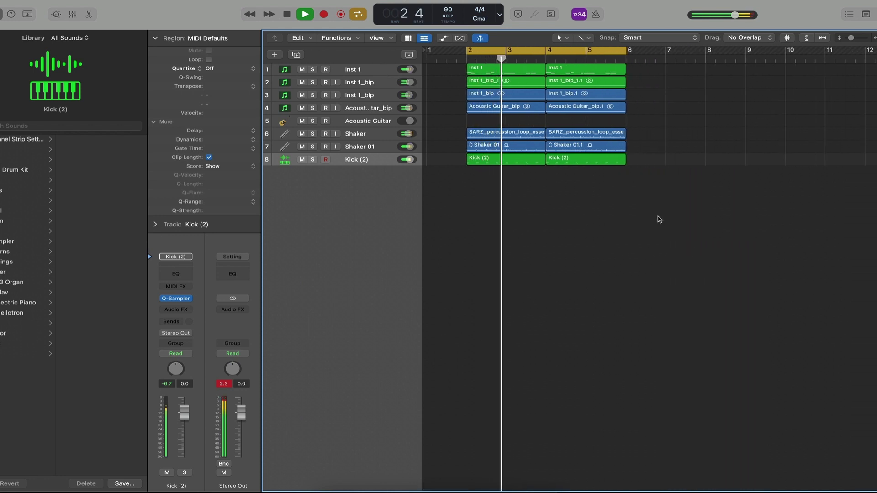
drag(660, 219, 455, 71)
key(super+r)
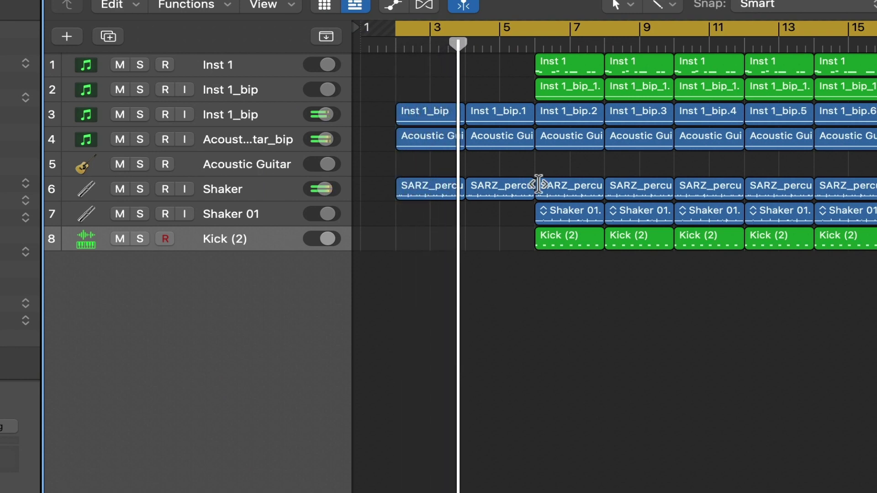
Delete the Inst 1, Inst 1_bip_1 and Shaker 01 regions from bars 6 to 9.
drag(515, 61, 632, 86)
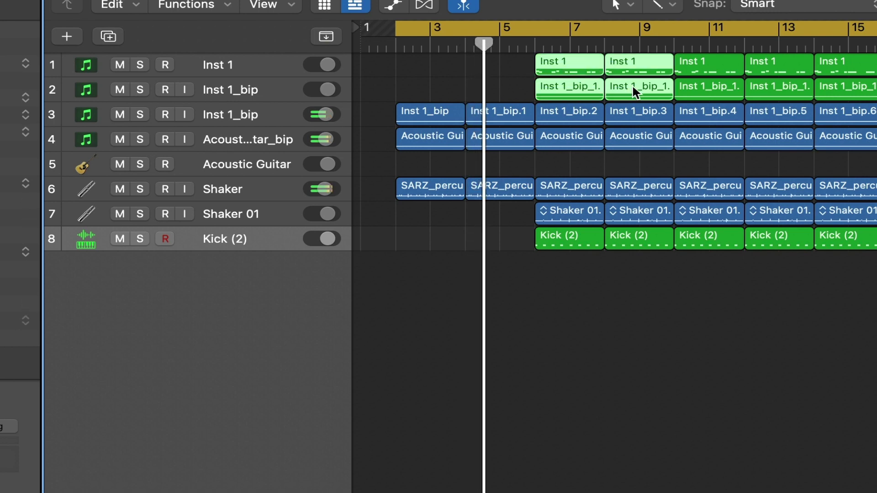
key(Delete)
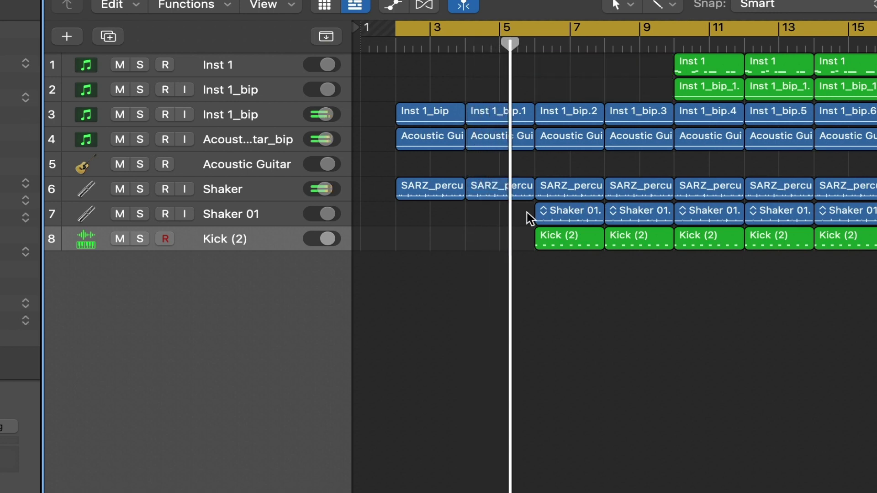
drag(529, 214, 632, 206)
key(Delete)
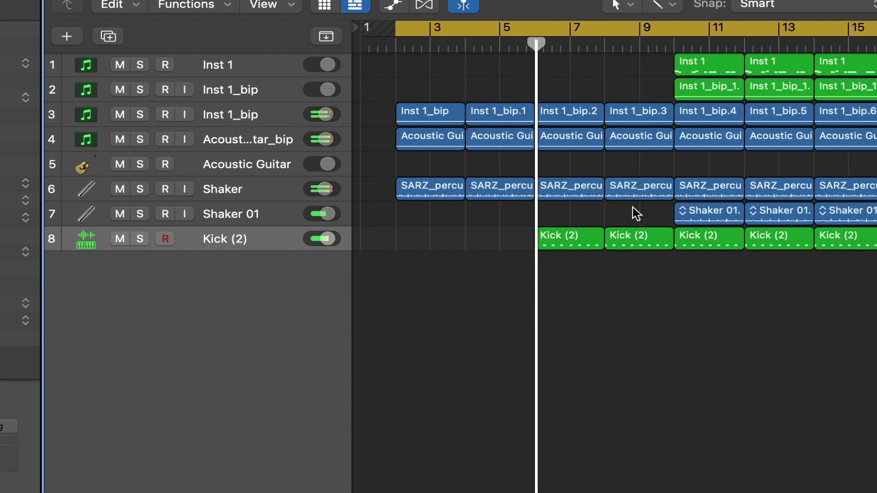
Copy the Inst 1_bip_1 and Shaker 01 regions at bar 10 to bar 8, and play the arrangement from its start.
scroll(714, 316, right, 3)
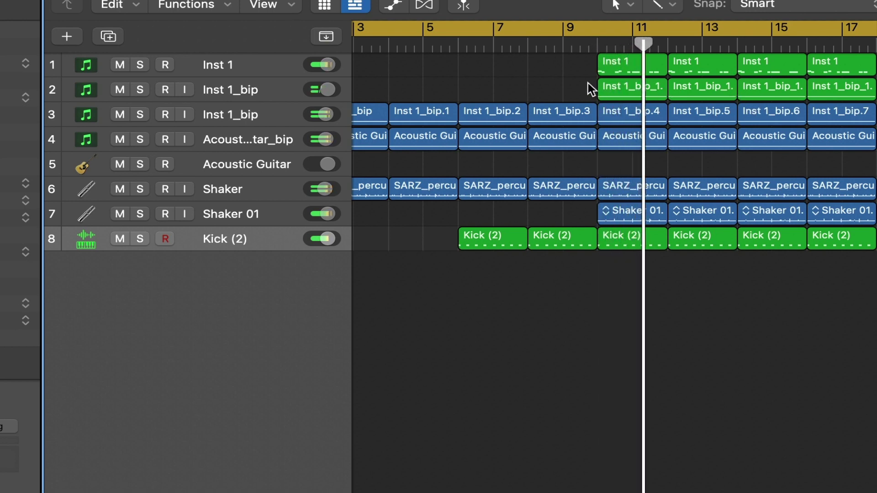
click(622, 87)
drag(582, 94, 552, 93)
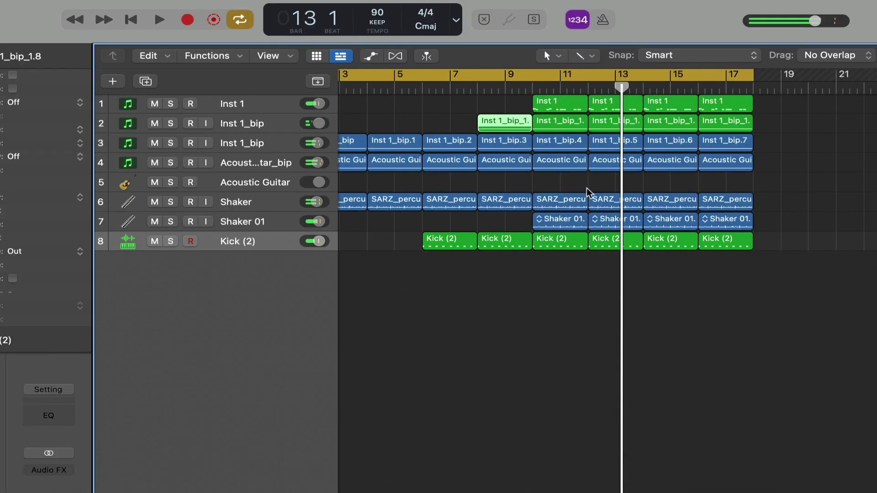
key(Return)
key(space)
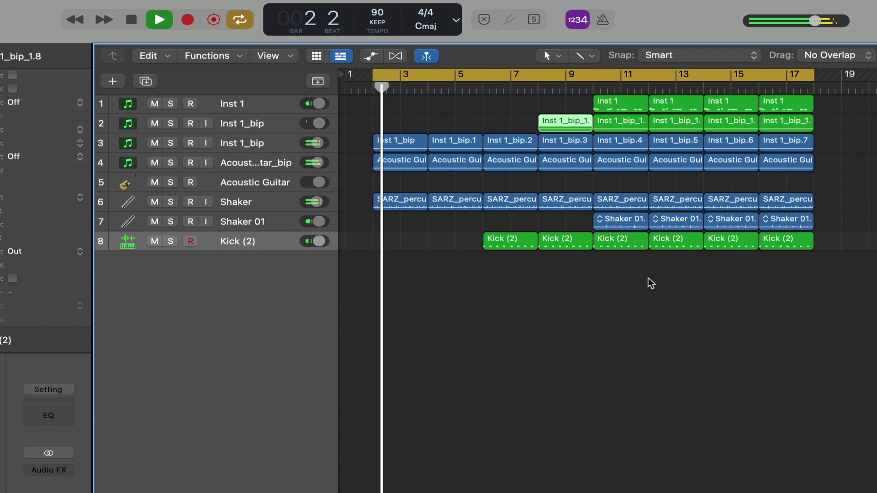
drag(624, 220, 579, 232)
scroll(658, 342, up, 5)
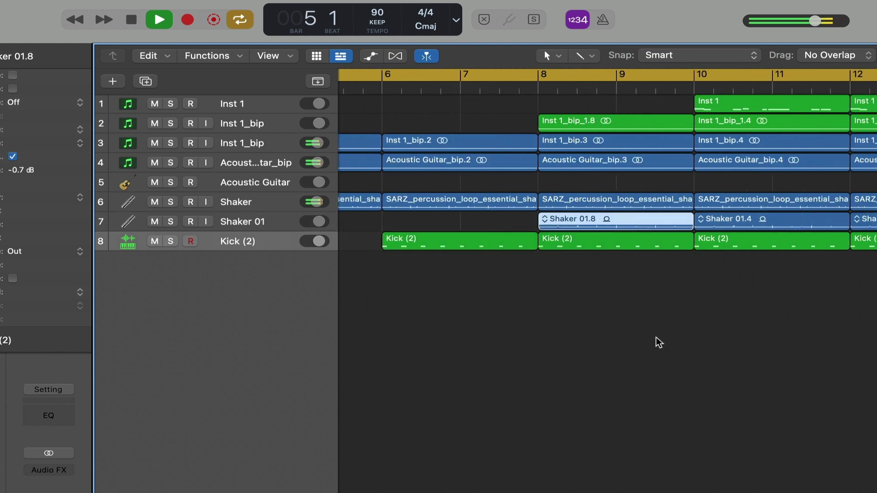
Shorten the Inst 1_bip_1 region at bar 8 to one bar, and delete the Inst 1_bip_1 regions at bars 10 and 12.
scroll(658, 343, down, 6)
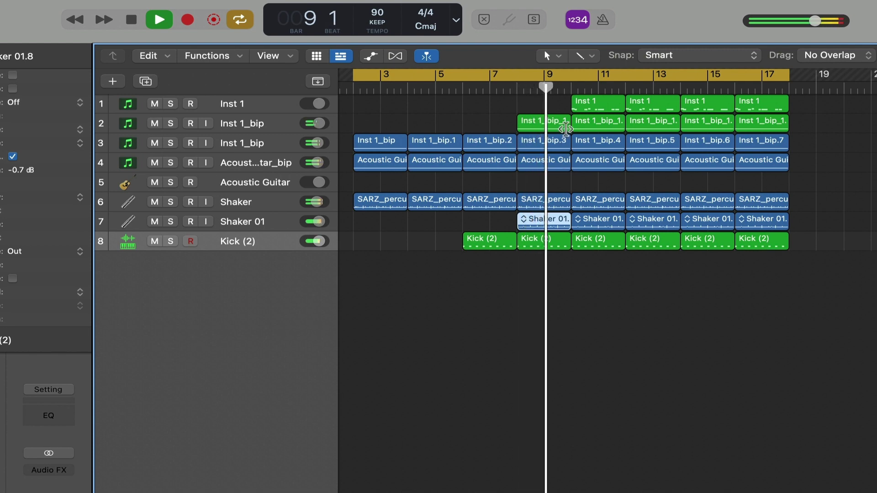
drag(564, 129, 539, 128)
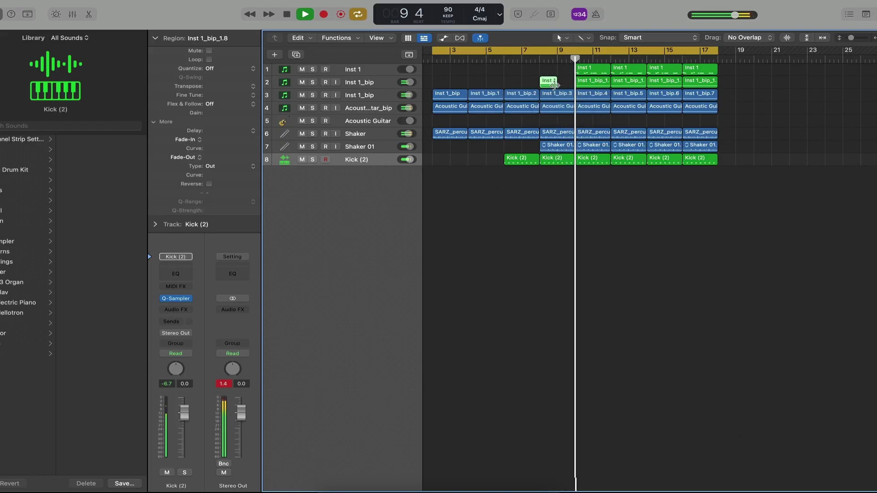
click(597, 82)
key(Delete)
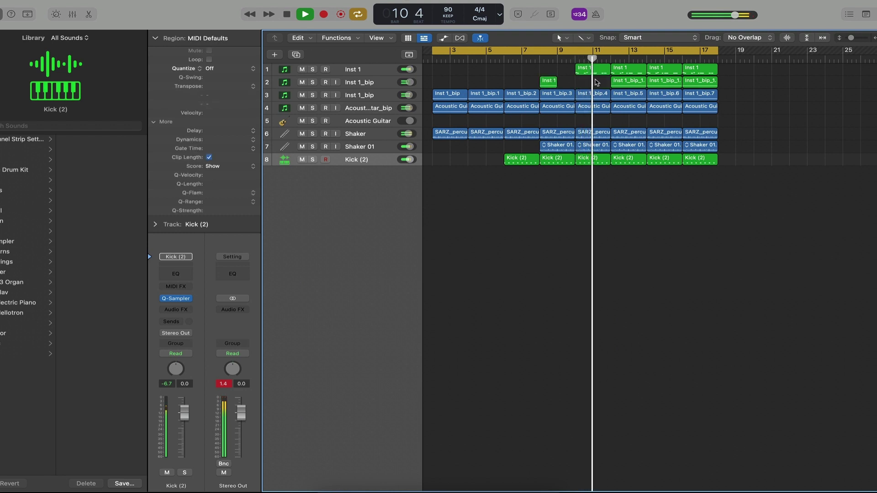
click(623, 86)
key(Delete)
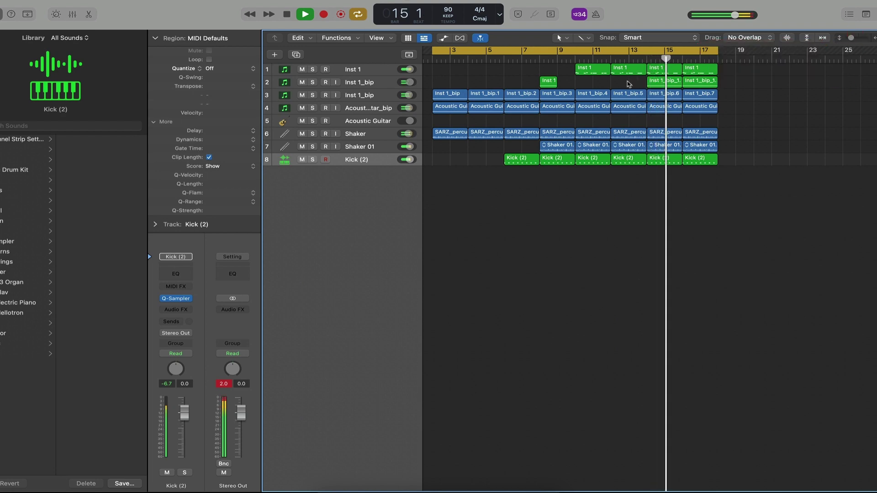
In the piano roll, delete the paired short C2 notes from the Inst 1 regions at bars 10 and 12, and close the editor.
drag(628, 84, 602, 72)
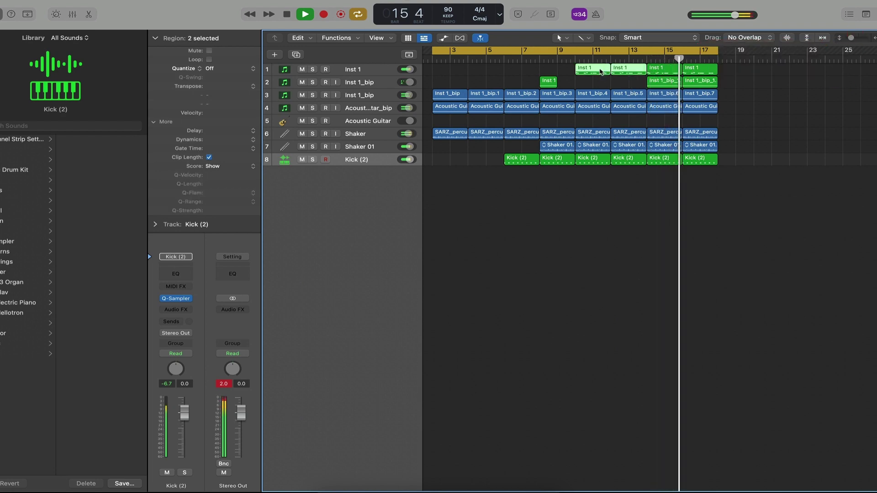
double_click(601, 71)
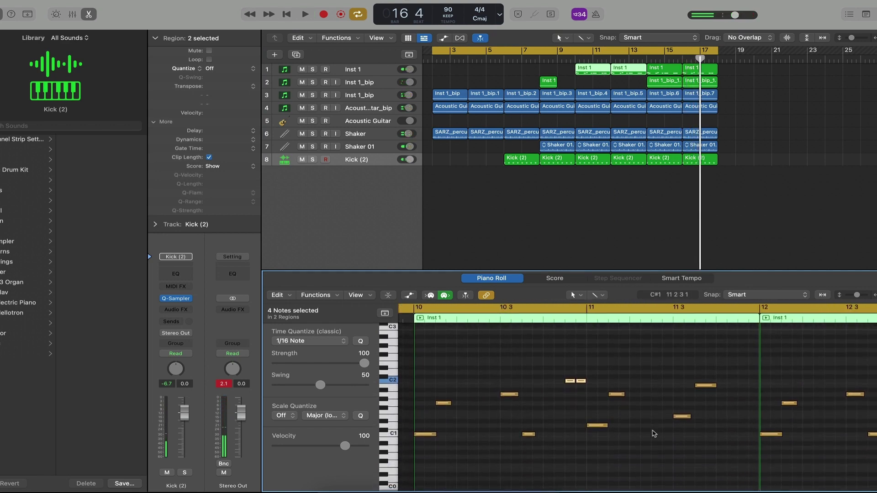
key(super+Left)
key(super+Left)
key(super+Left)
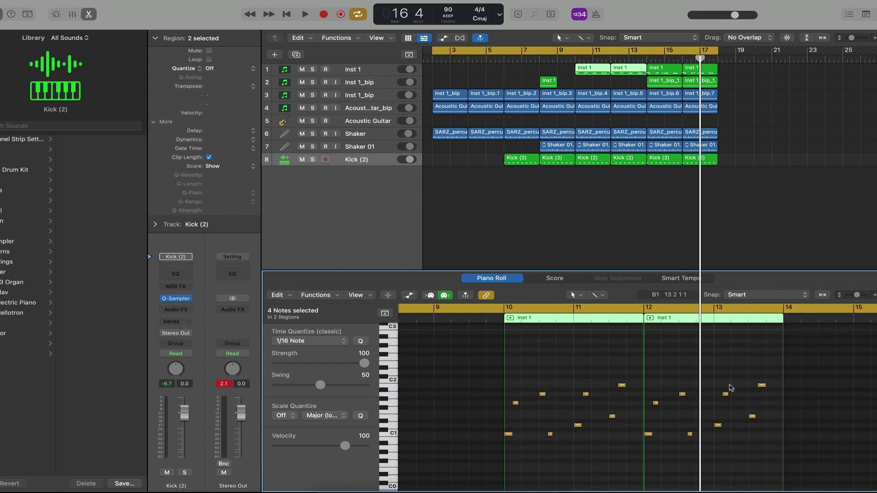
key(e)
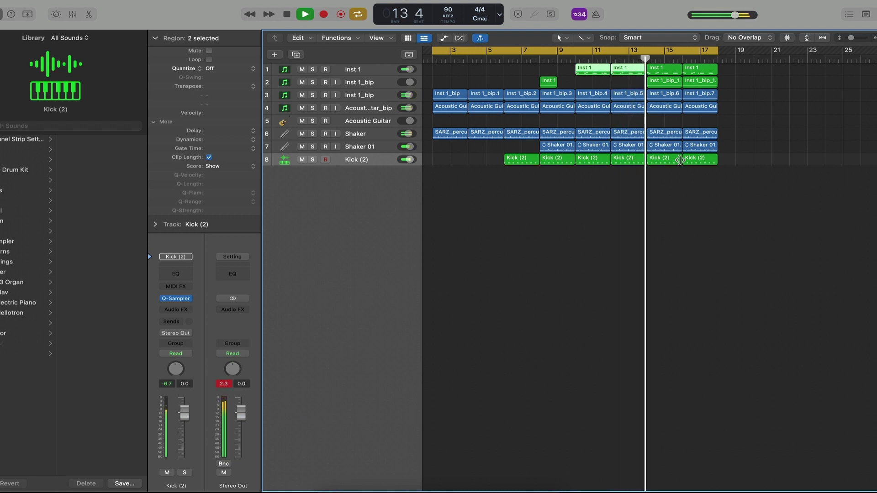
Move the Short_Roll region one sixteenth note earlier, to position 9 4 1 81, and play it against the other tracks.
key(space)
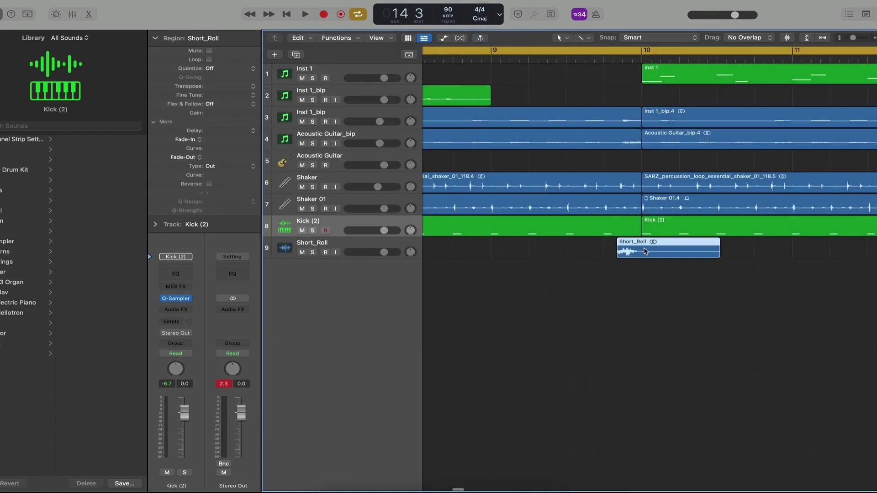
key(space)
drag(643, 252, 633, 251)
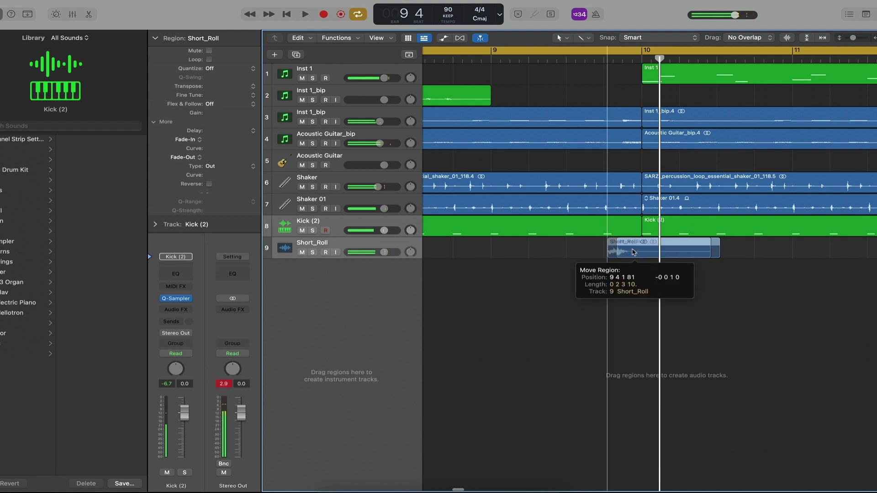
key(space)
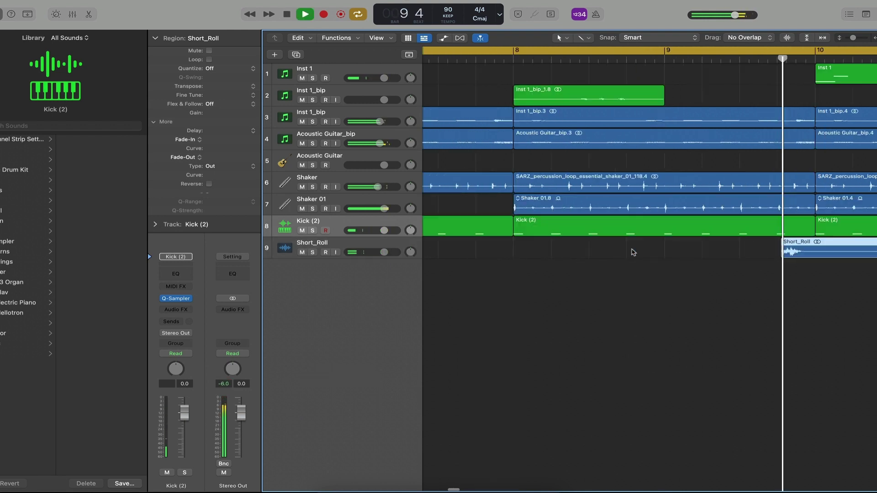
key(space)
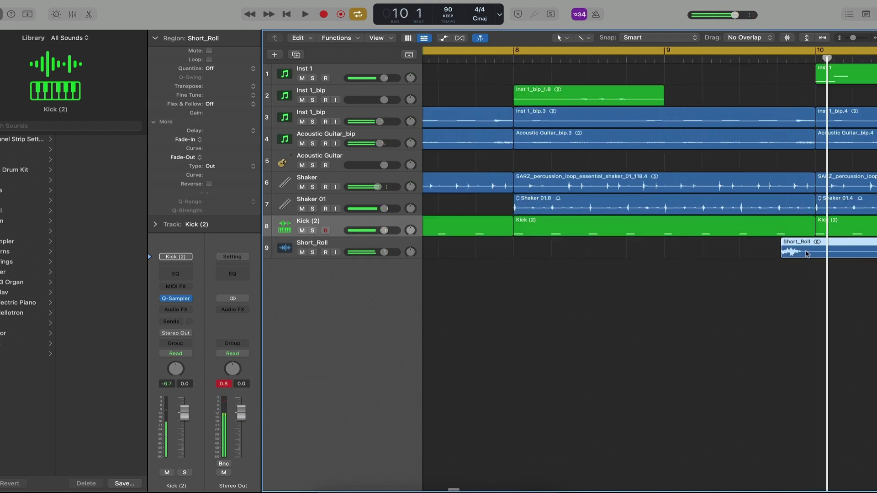
Nudge the Short_Roll region slightly earlier before bar 10, and play the passage from bar 8 with cycling switched off meanwhile.
drag(807, 255, 804, 255)
key(space)
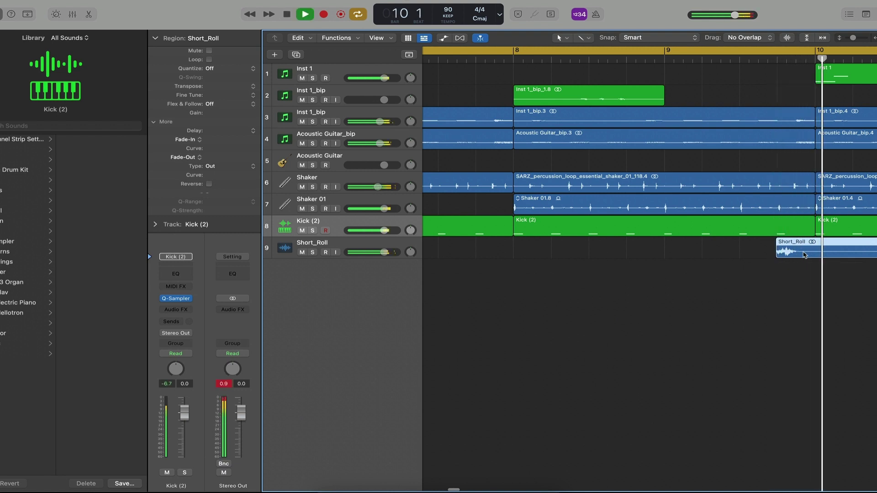
key(space)
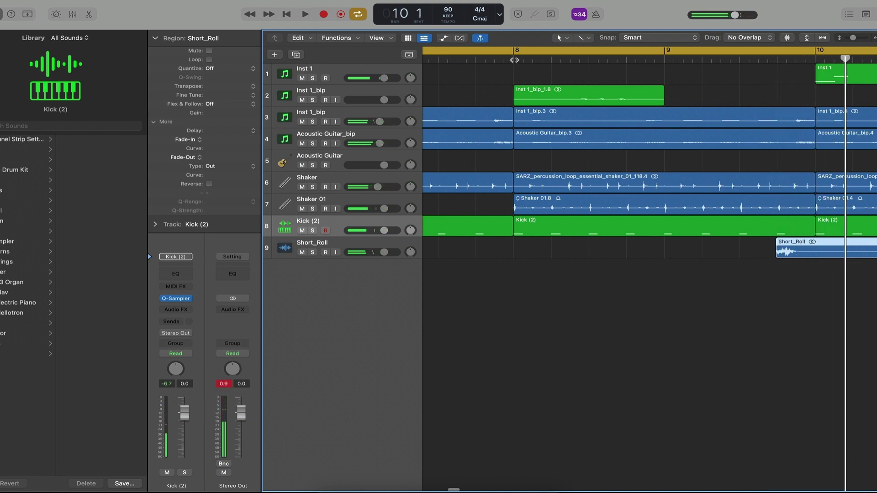
key(c)
click(514, 60)
key(space)
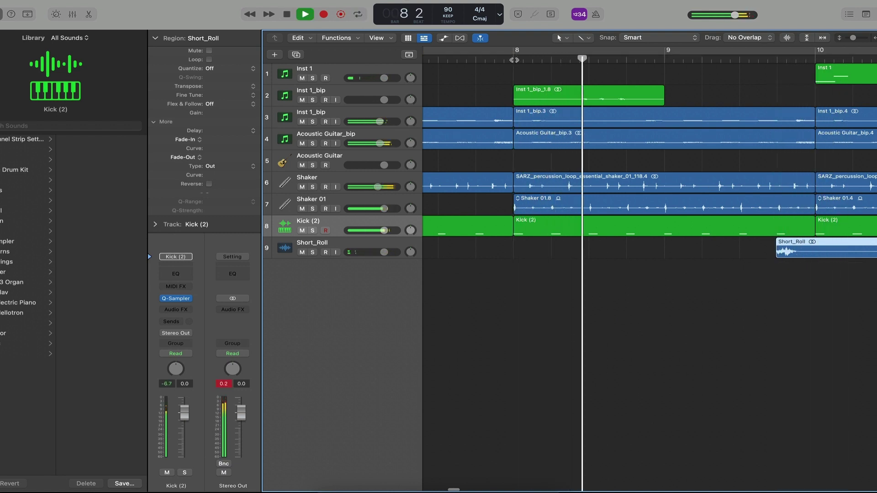
key(c)
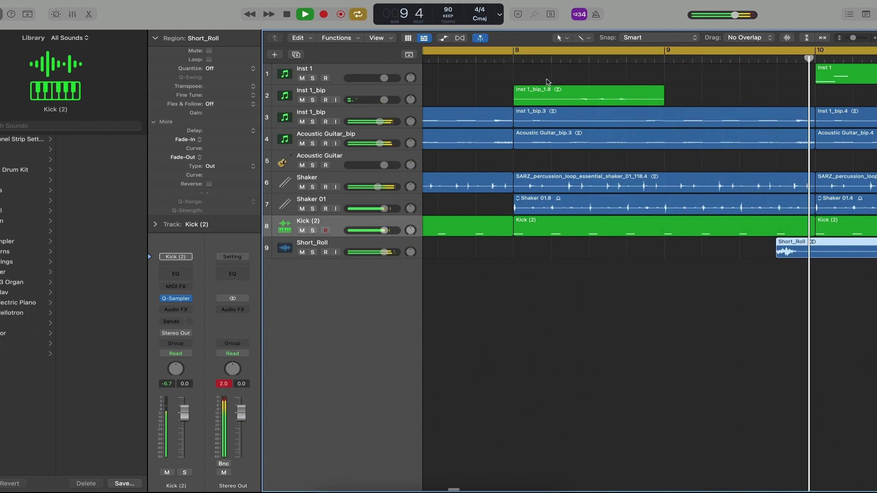
Shift the Short_Roll region a little further back into beat 3 of bar 9, and play the arrangement from its start.
key(space)
drag(815, 254, 809, 255)
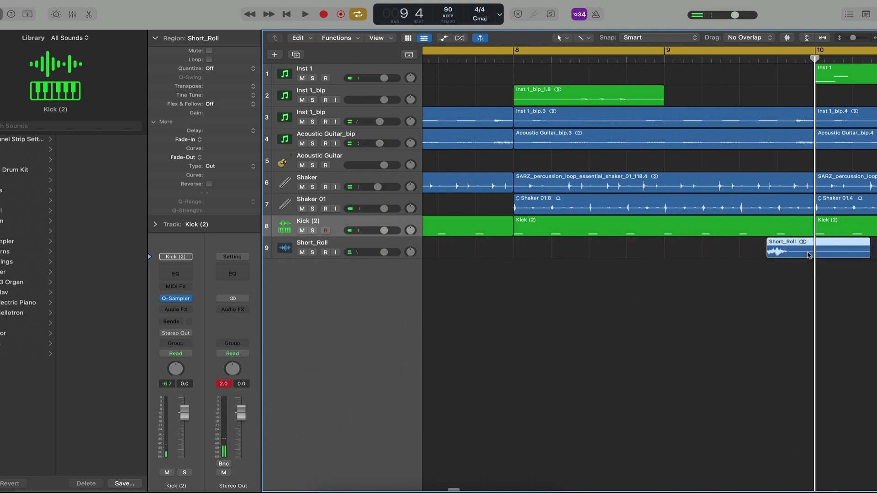
key(space)
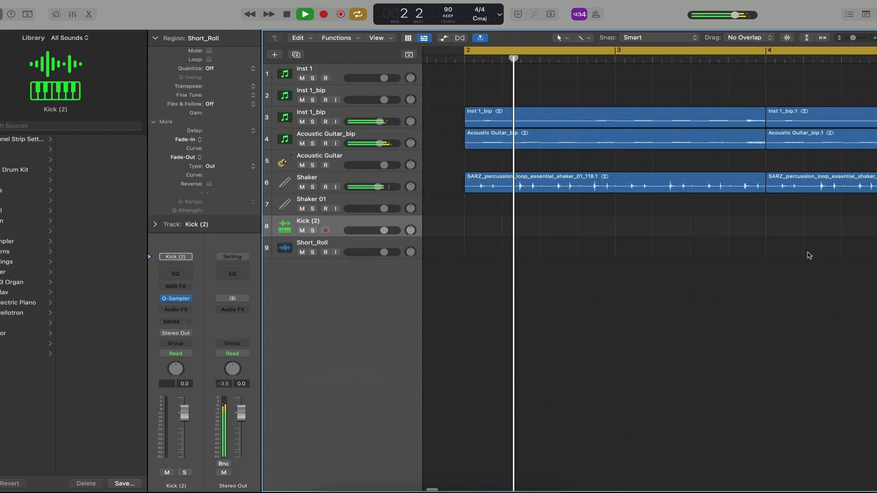
Copy the Short_Roll region leading into bar 10 so that the copy leads into bar 14 on the same track.
scroll(809, 255, down, 5)
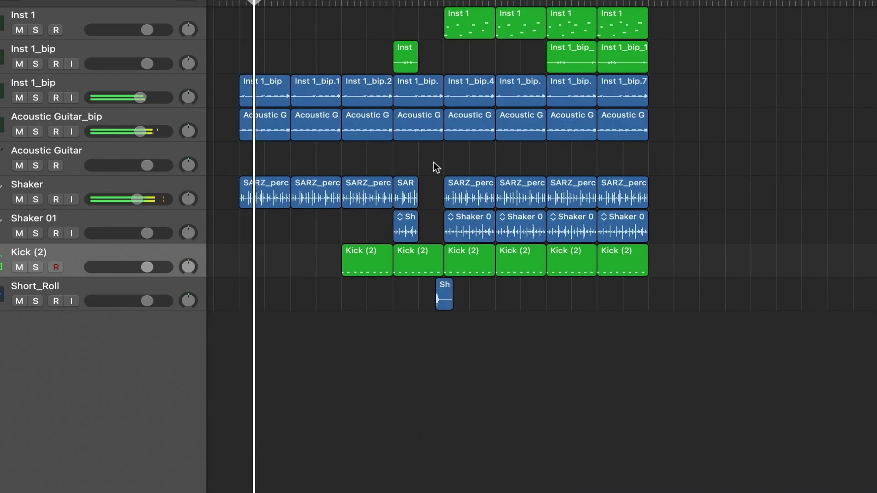
scroll(434, 163, up, 5)
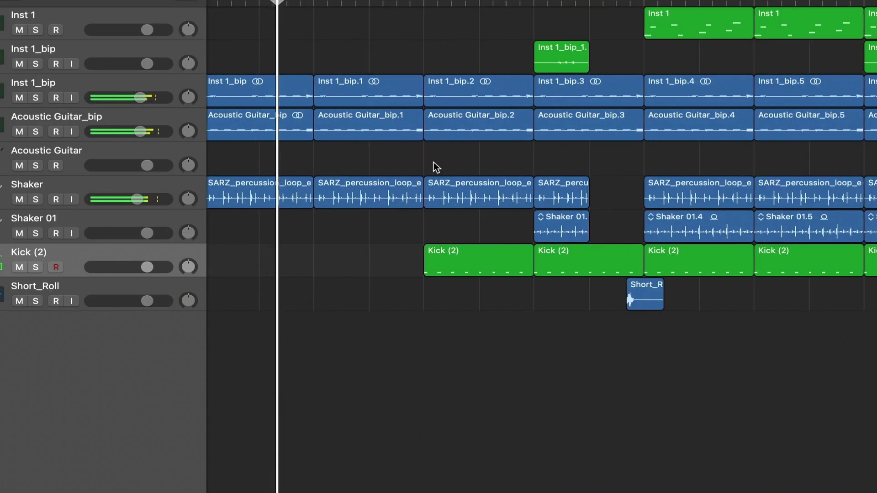
scroll(434, 162, down, 3)
scroll(434, 162, up, 1)
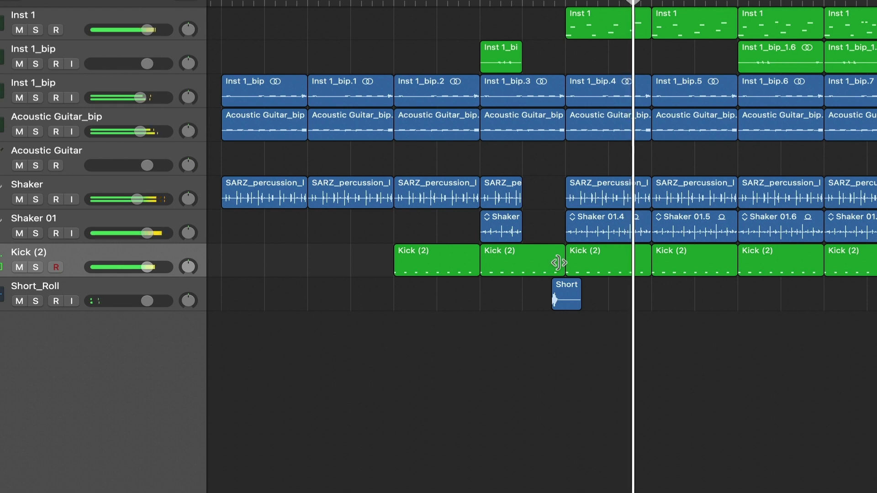
click(565, 302)
drag(566, 302, 736, 289)
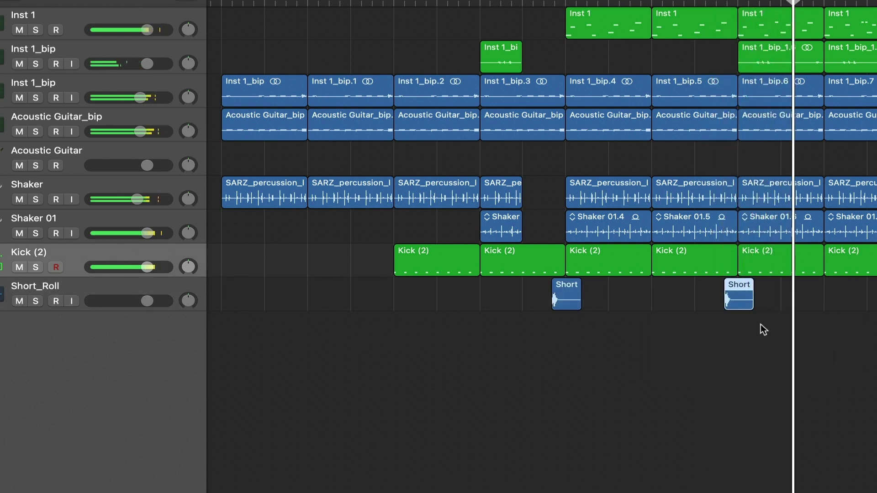
Select all regions from bar 6 to the end of bar 17 and repeat them once from bar 18.
key(super+Left)
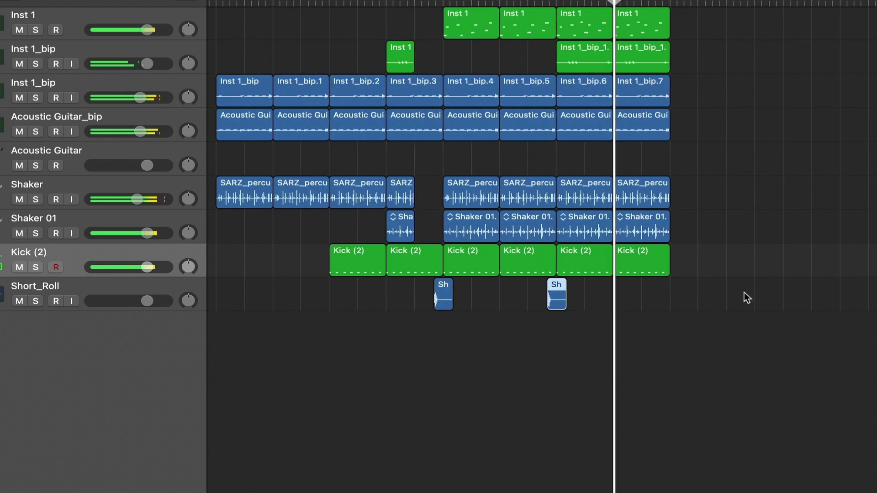
drag(707, 320, 346, 20)
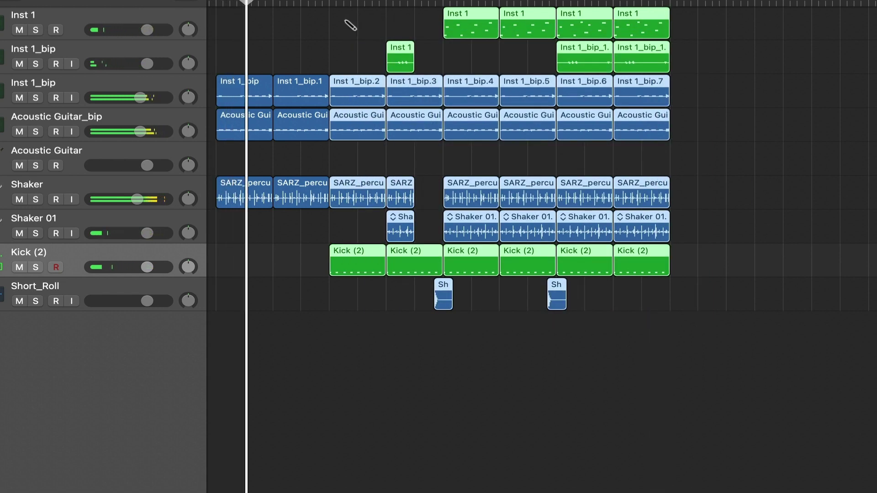
key(super+r)
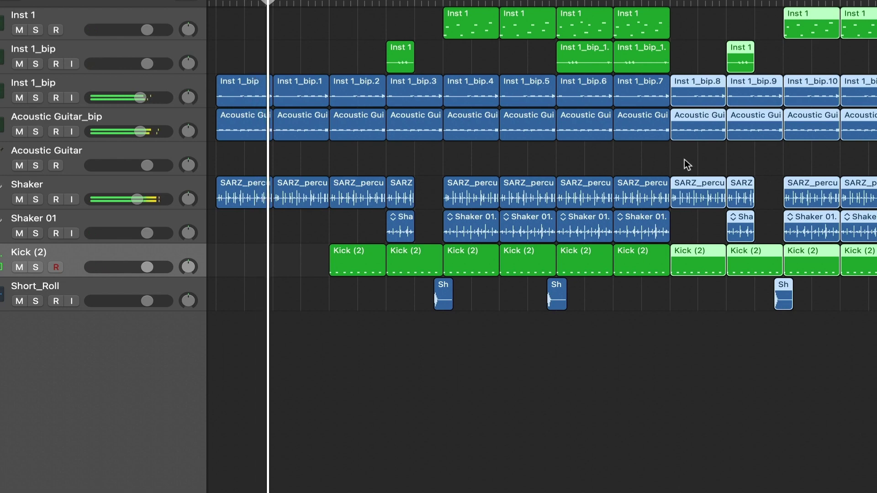